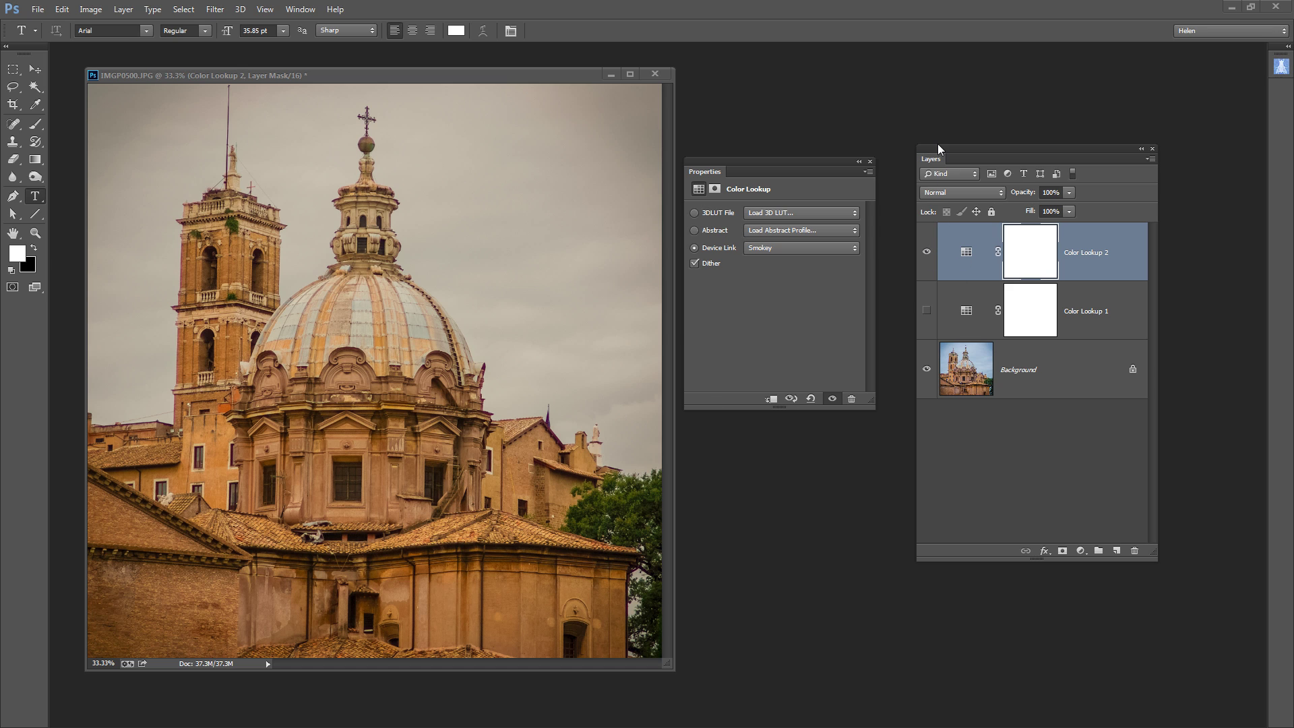
# Reposition the Layers panel and toggle Color Lookup 2 off and on to compare with the original.
pyautogui.moveTo(939, 143); pyautogui.dragTo(707, 127)
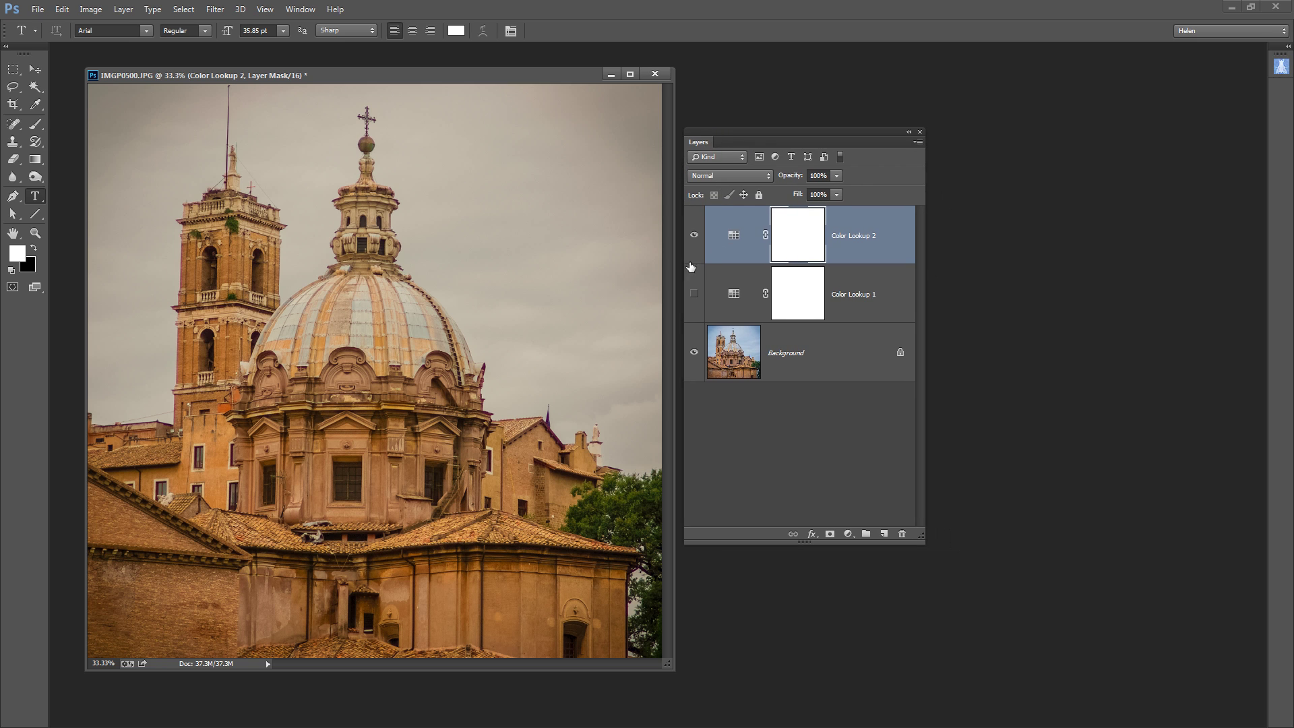
pyautogui.click(694, 236)
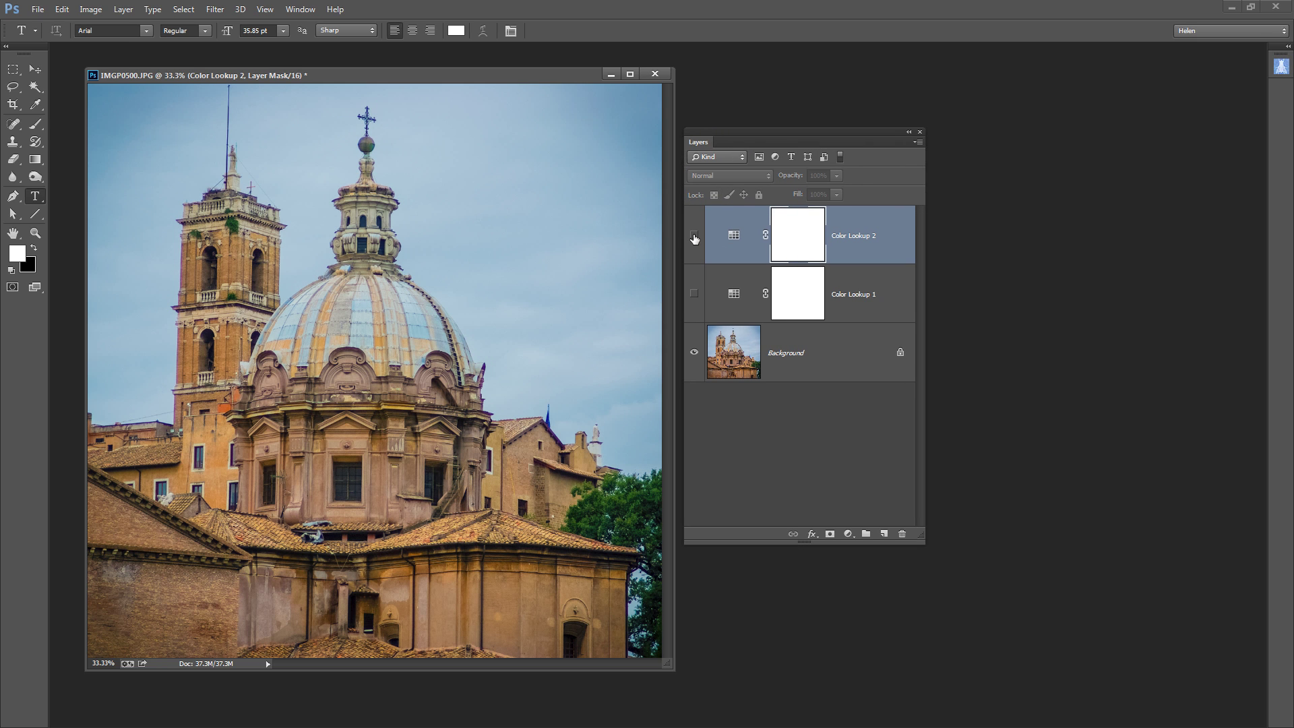
pyautogui.click(694, 236)
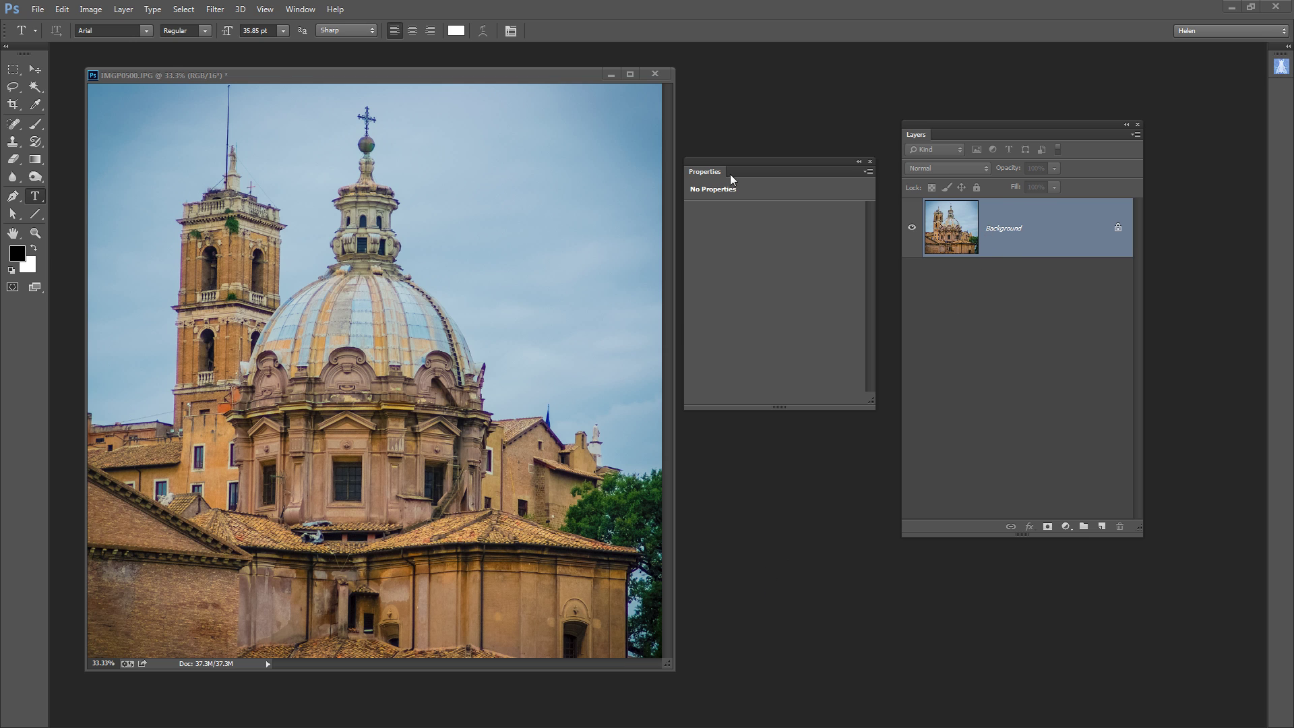
# Add a Color Lookup adjustment layer from Layer > New Adjustment Layer, keeping the name Color Lookup 1.
pyautogui.click(121, 10)
pyautogui.moveTo(189, 128)
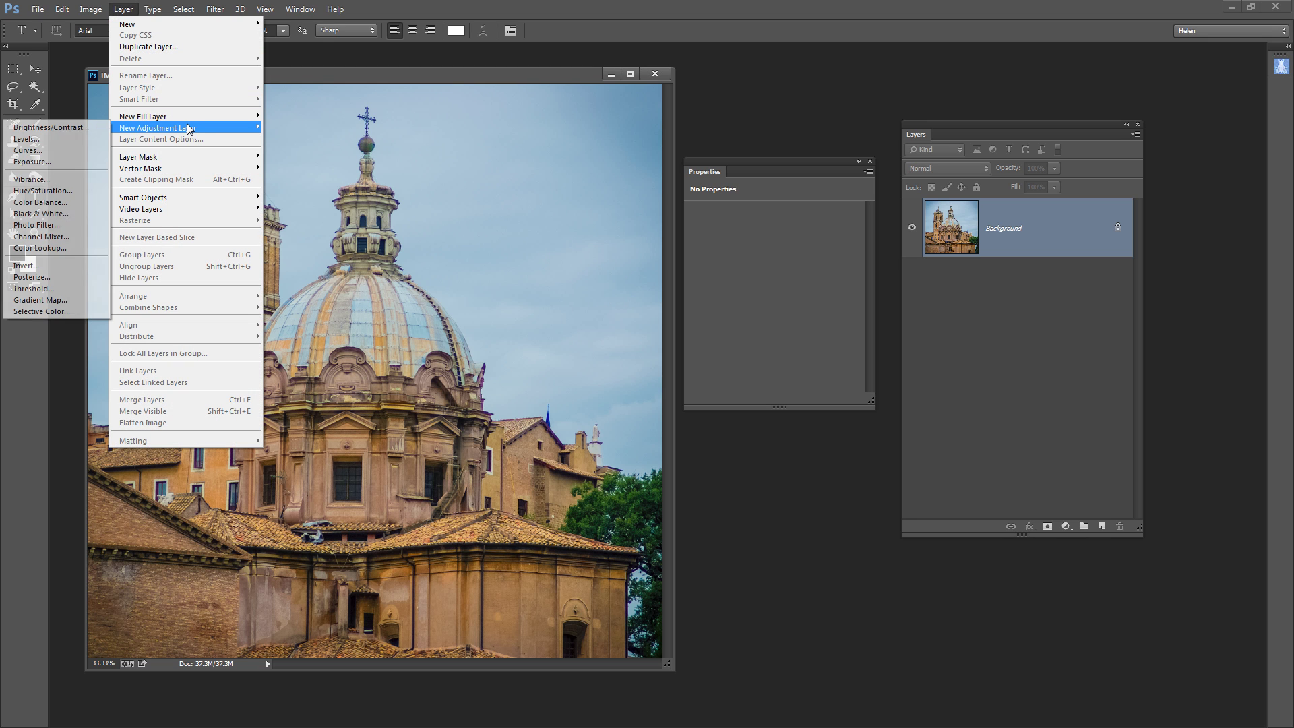
pyautogui.click(41, 248)
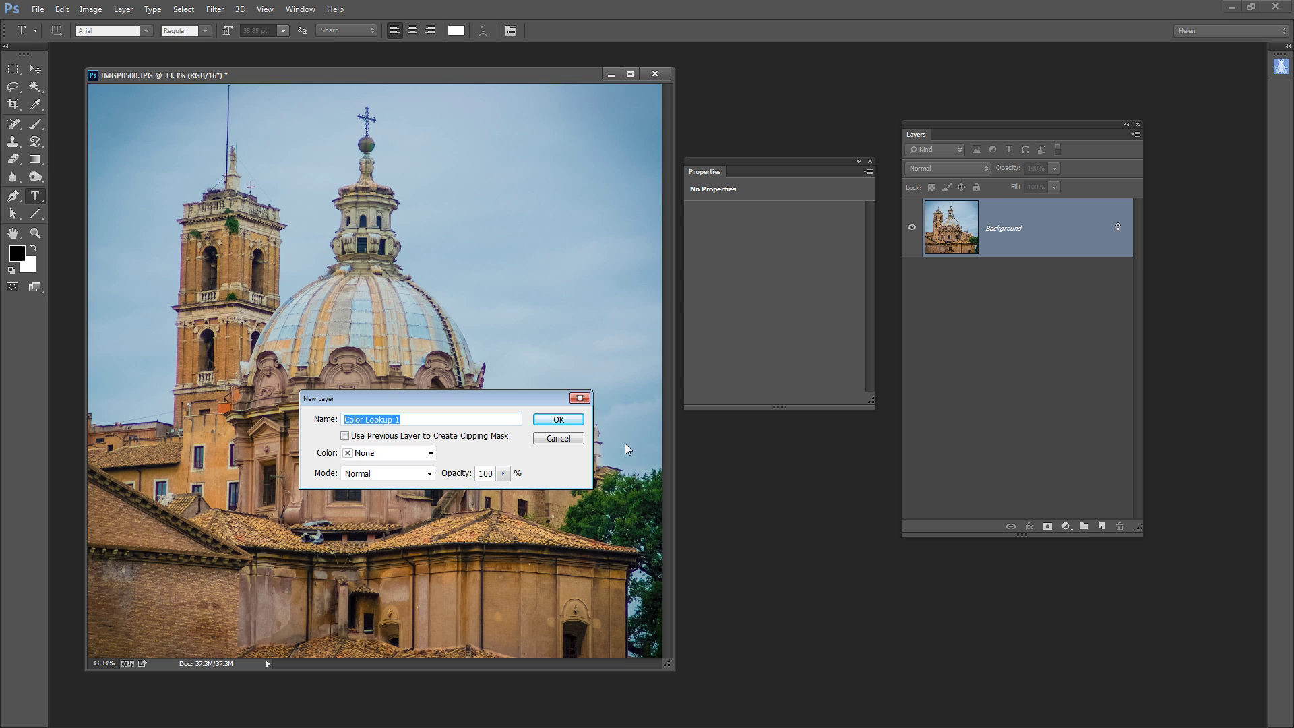
pyautogui.click(559, 421)
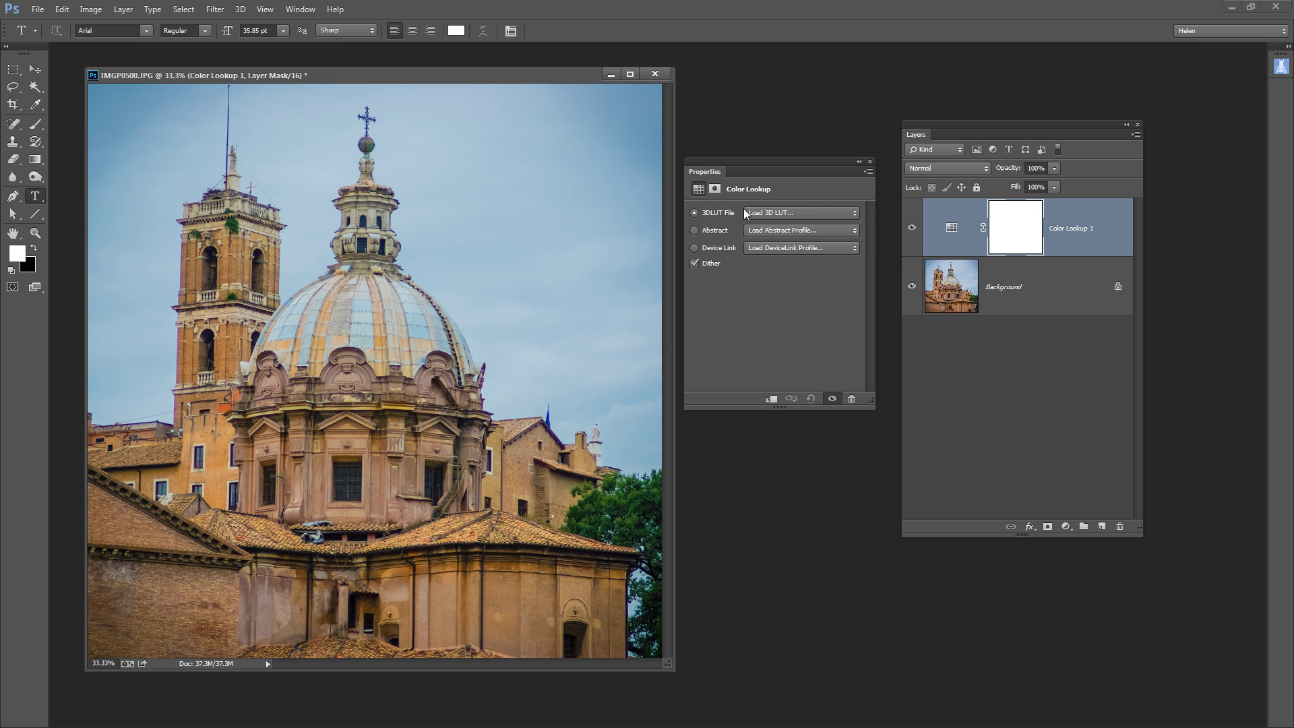
# Apply Crisp_Winter.look, preview DropBlues, Bleach Bypass and 3Strip, and end on Candlelight.CUBE.
pyautogui.click(794, 213)
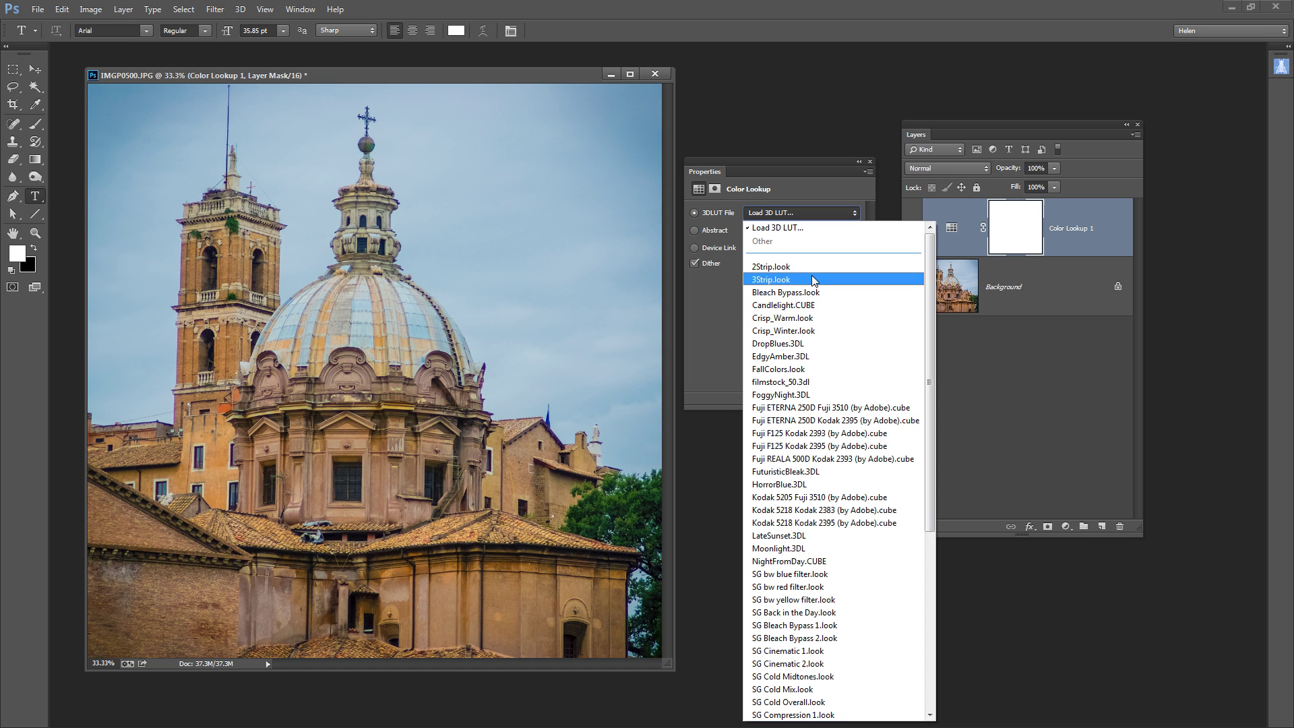
pyautogui.click(816, 326)
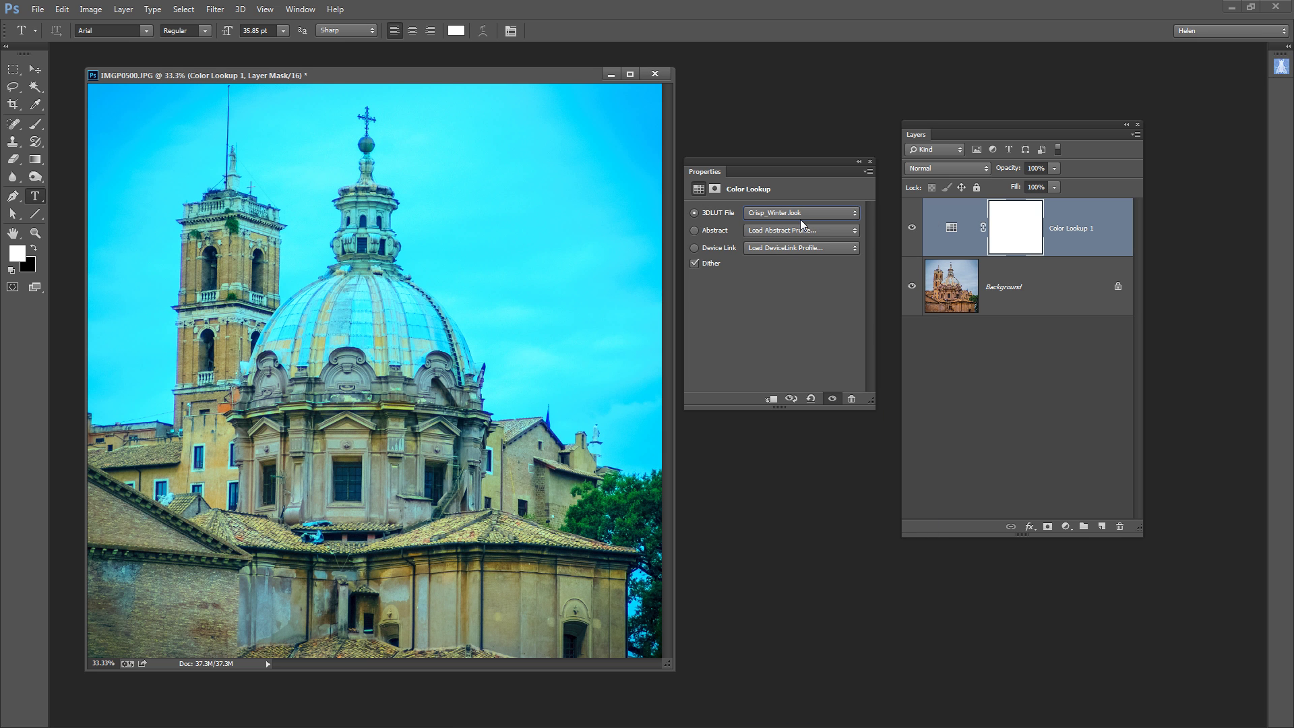
pyautogui.press('Down')
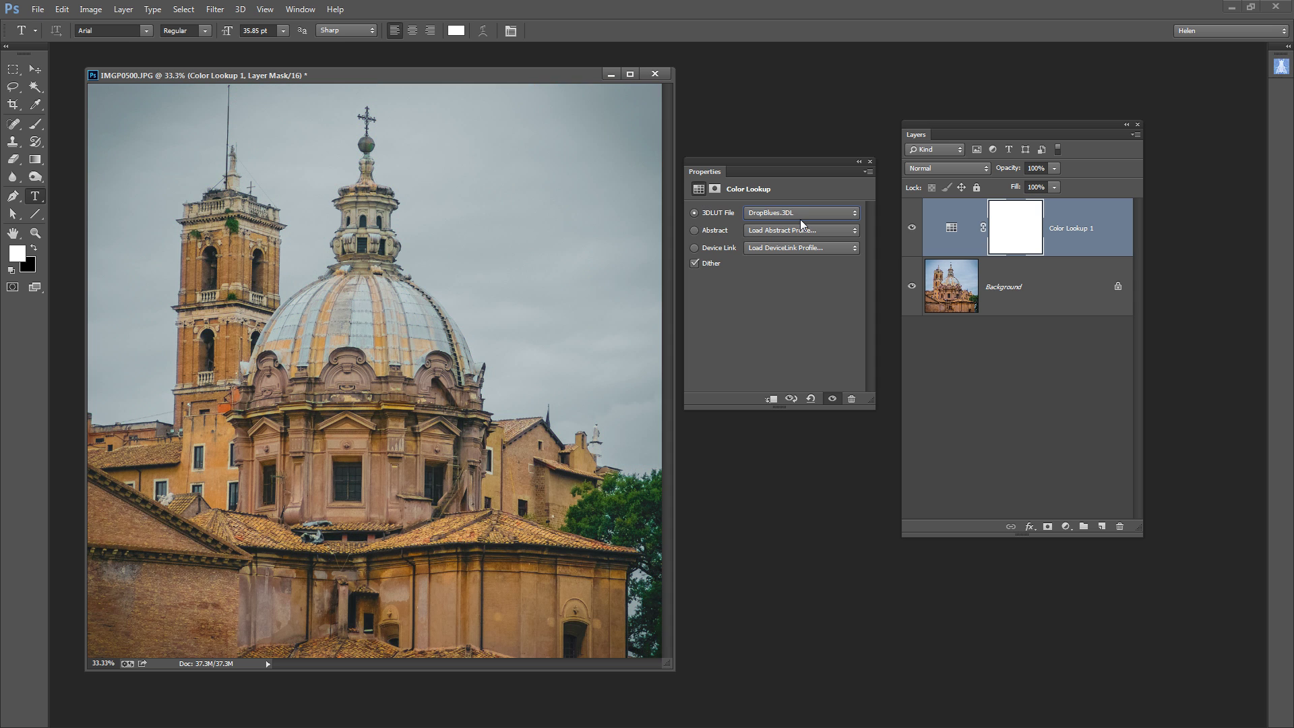
pyautogui.press('Up')
pyautogui.press('Up')
pyautogui.press('Up')
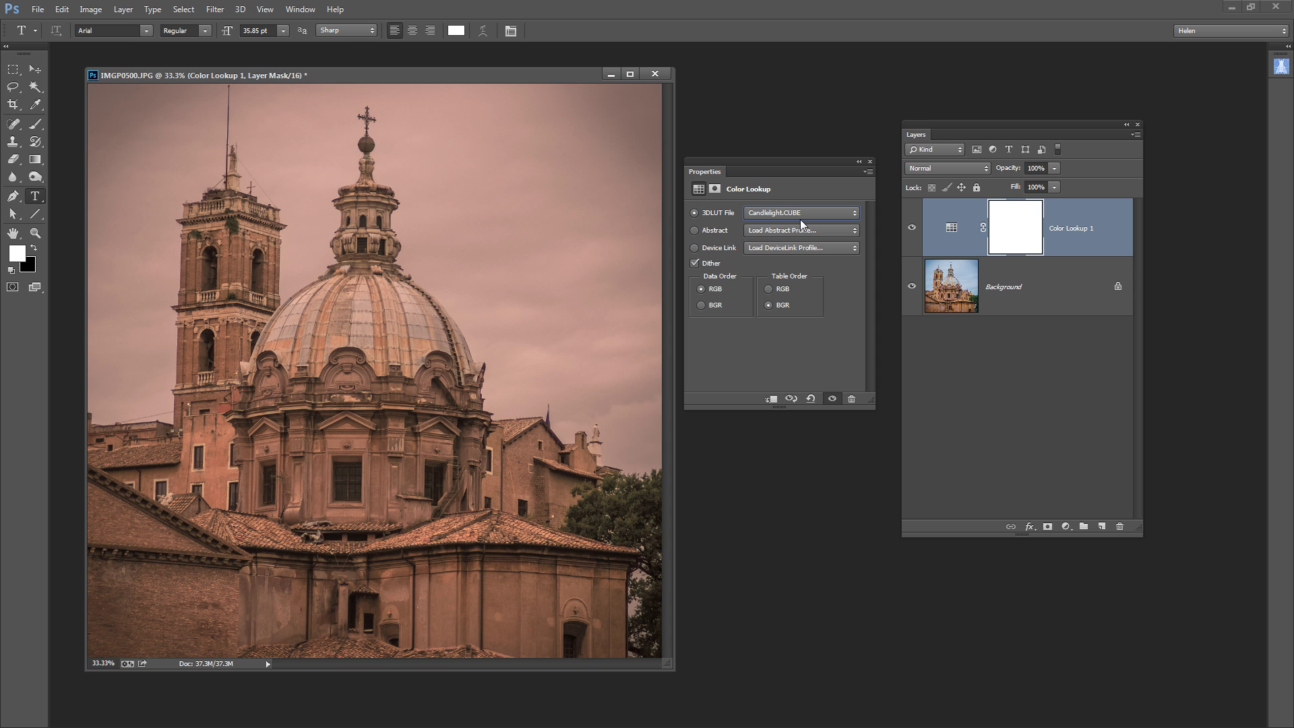
pyautogui.press('Up')
pyautogui.press('Up')
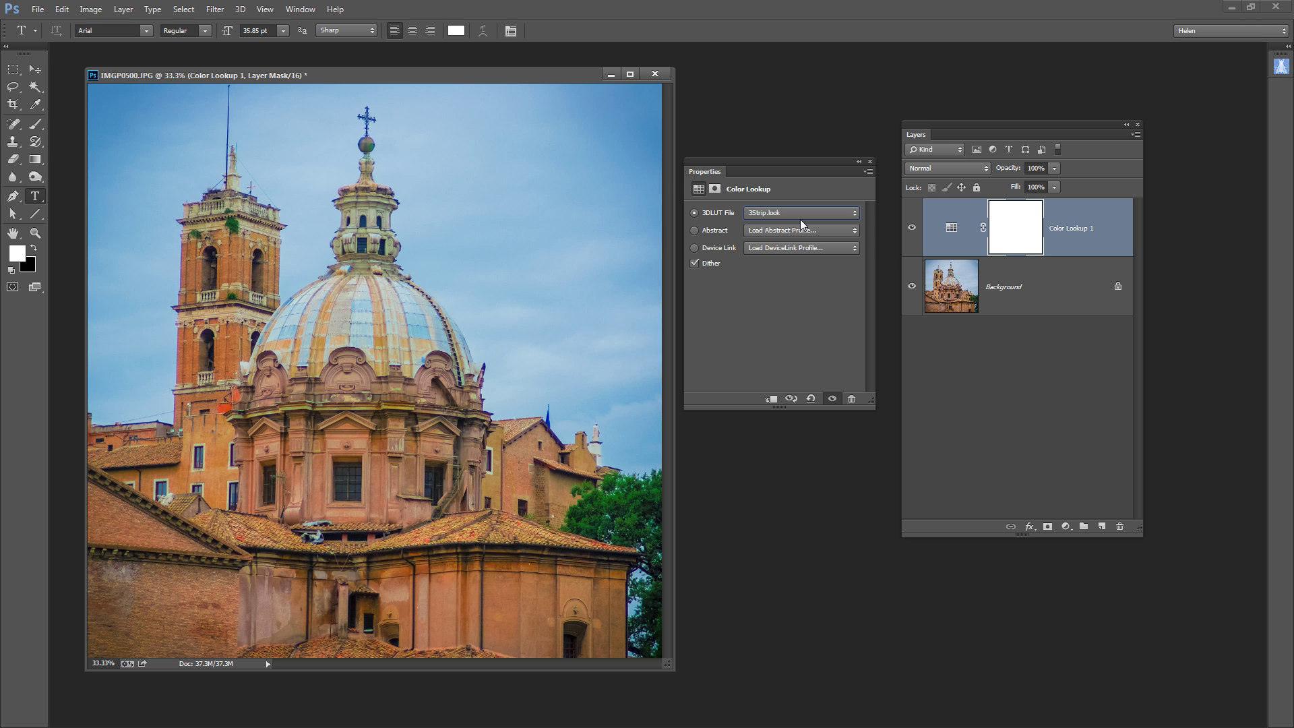
pyautogui.press('Up')
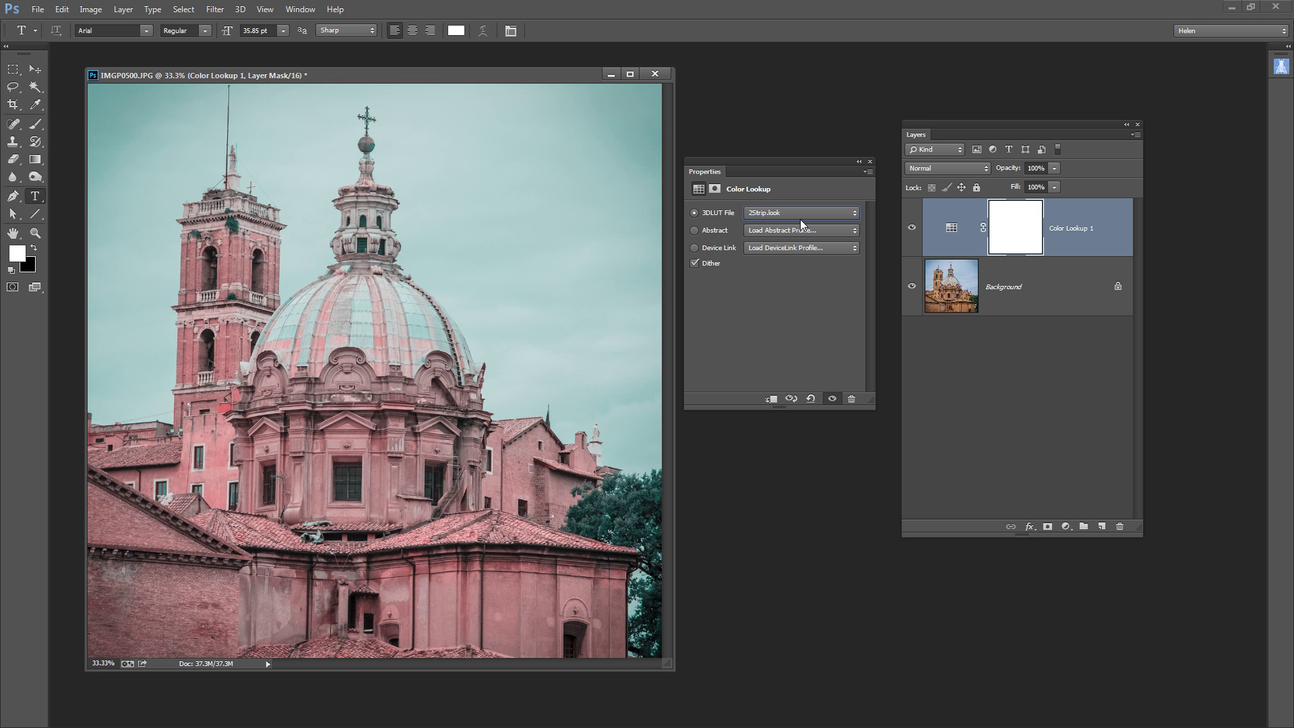
pyautogui.press('Down')
pyautogui.press('Down')
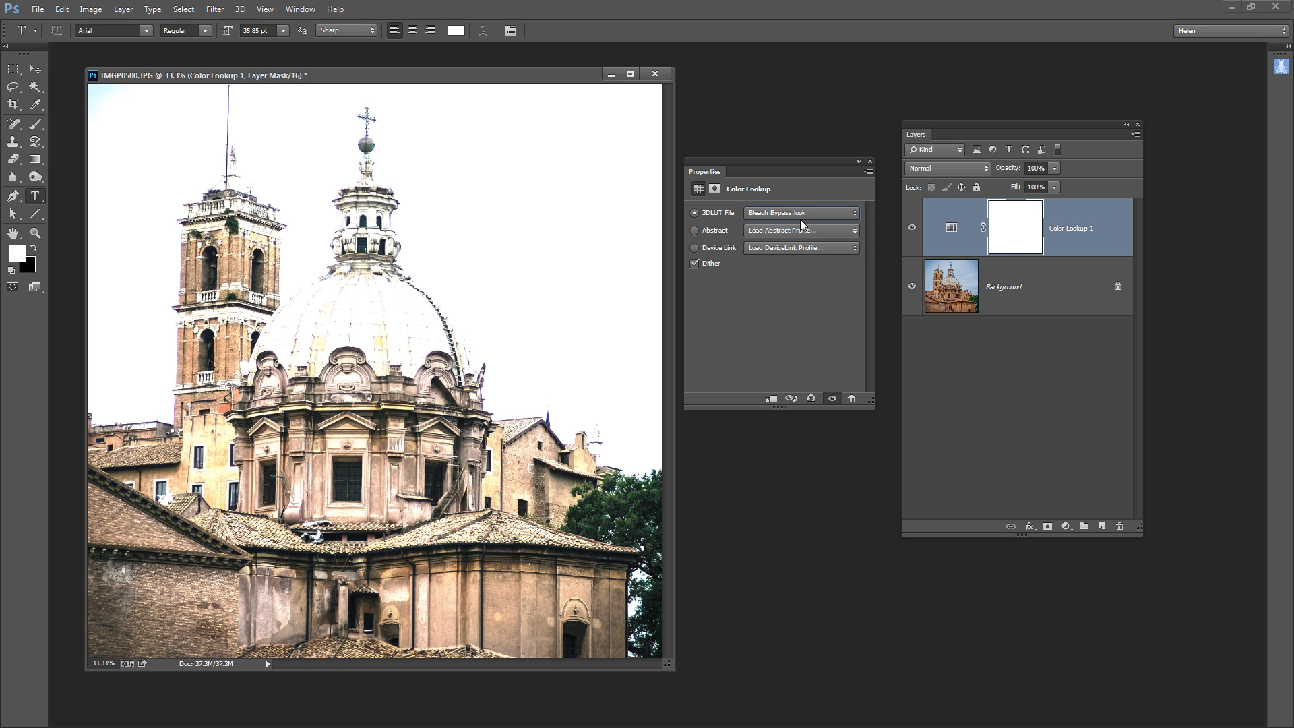
pyautogui.press('Down')
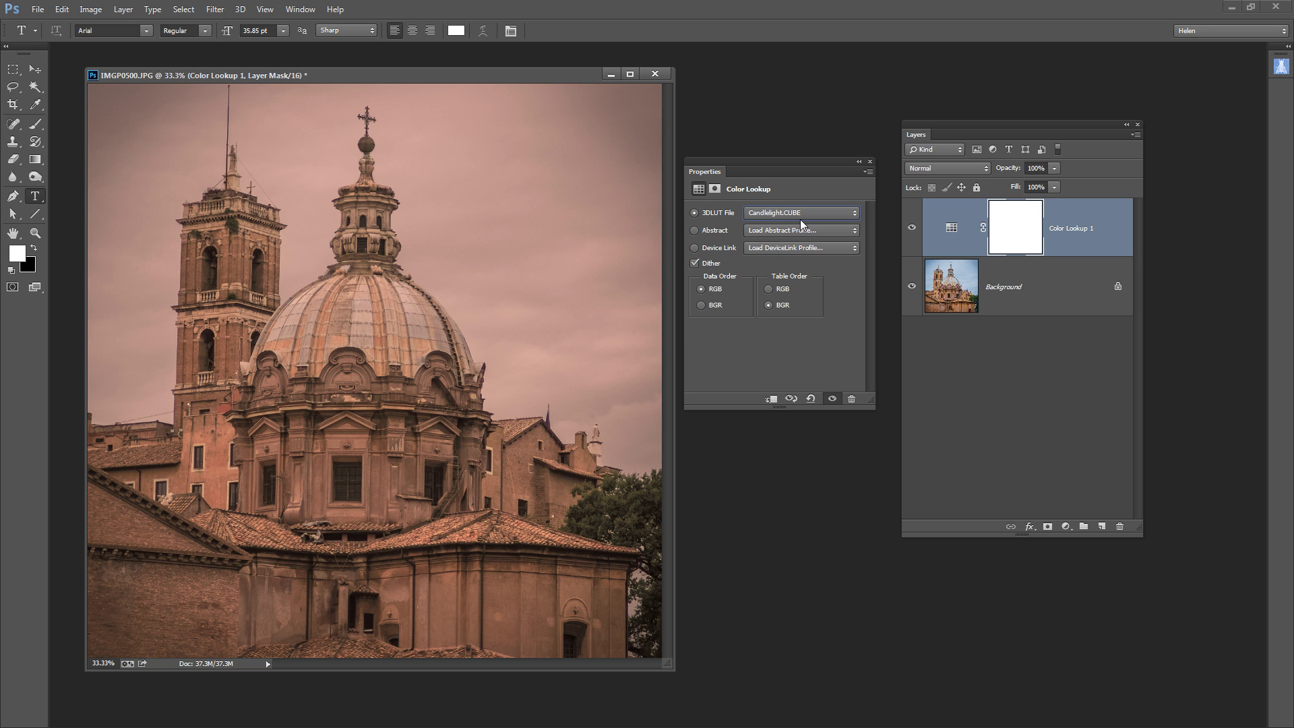
# Apply Bleach Bypass.look, then preview Crisp_Warm, Crisp_Winter, DropBlues, EdgyAmber, FallColors, filmstock_50 and FoggyNight.
pyautogui.click(807, 212)
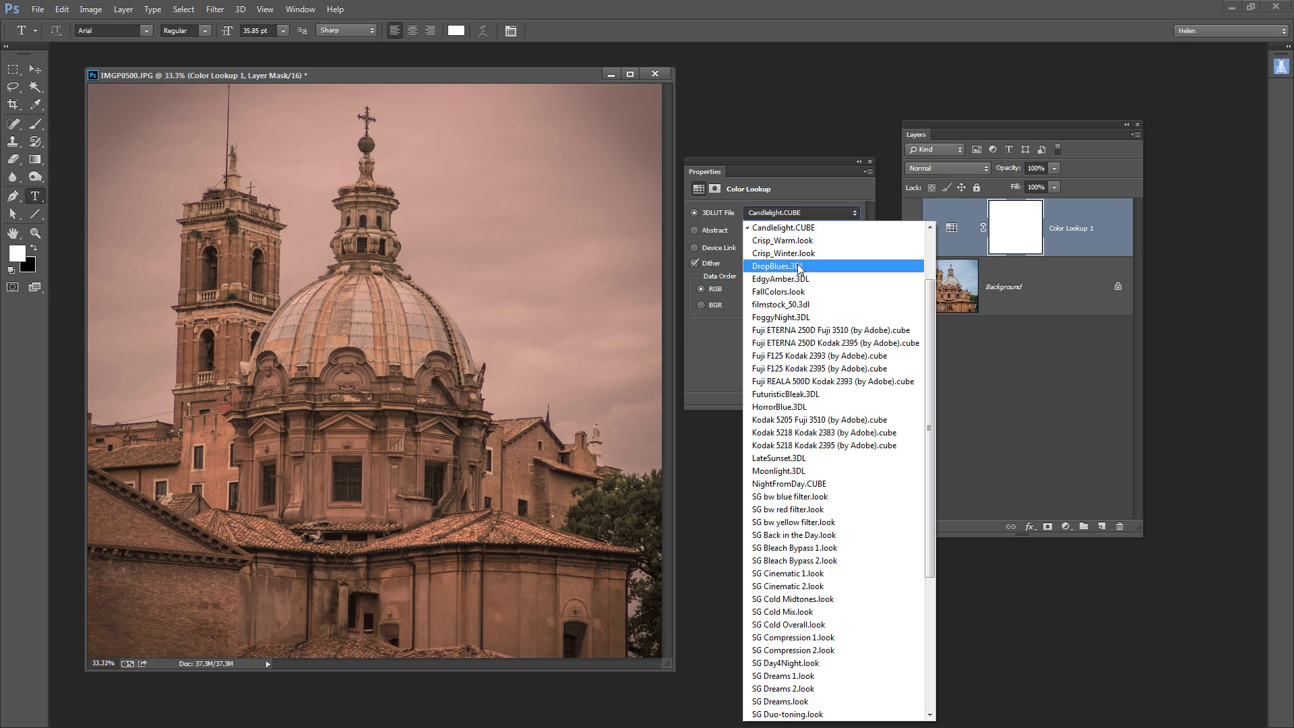
pyautogui.scroll(2, 797, 266)
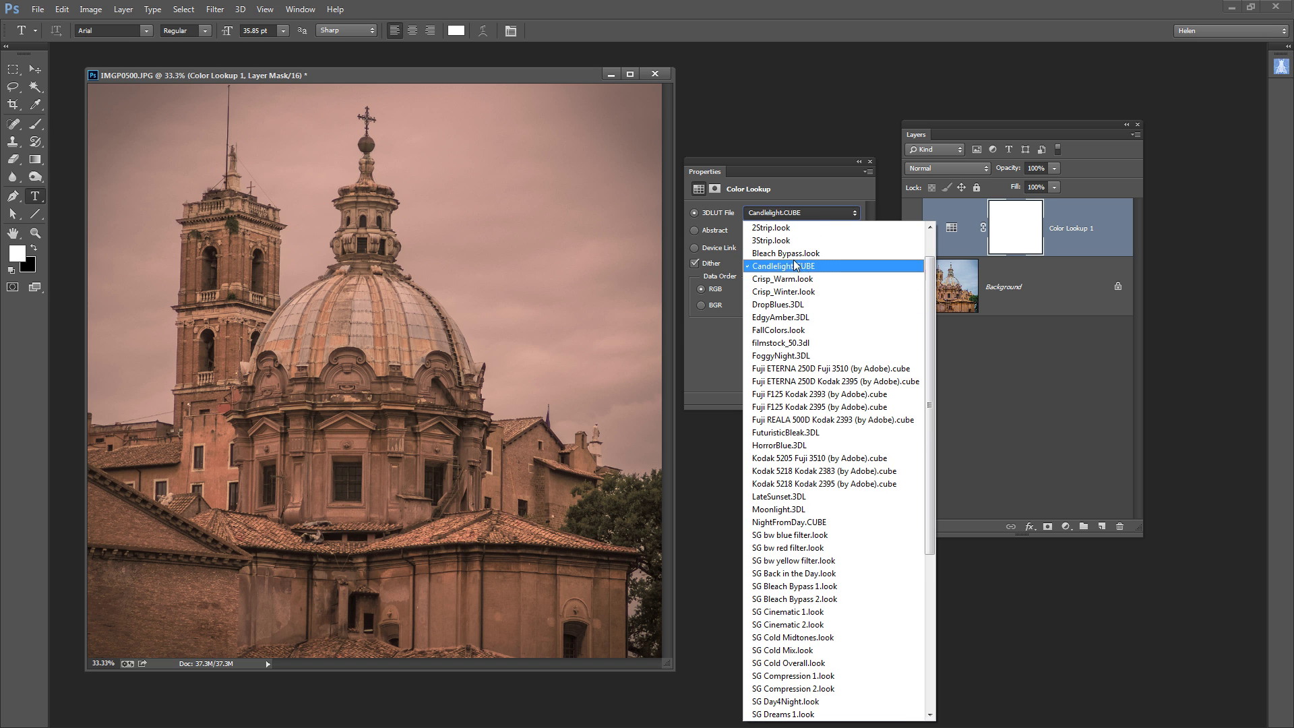
pyautogui.click(787, 253)
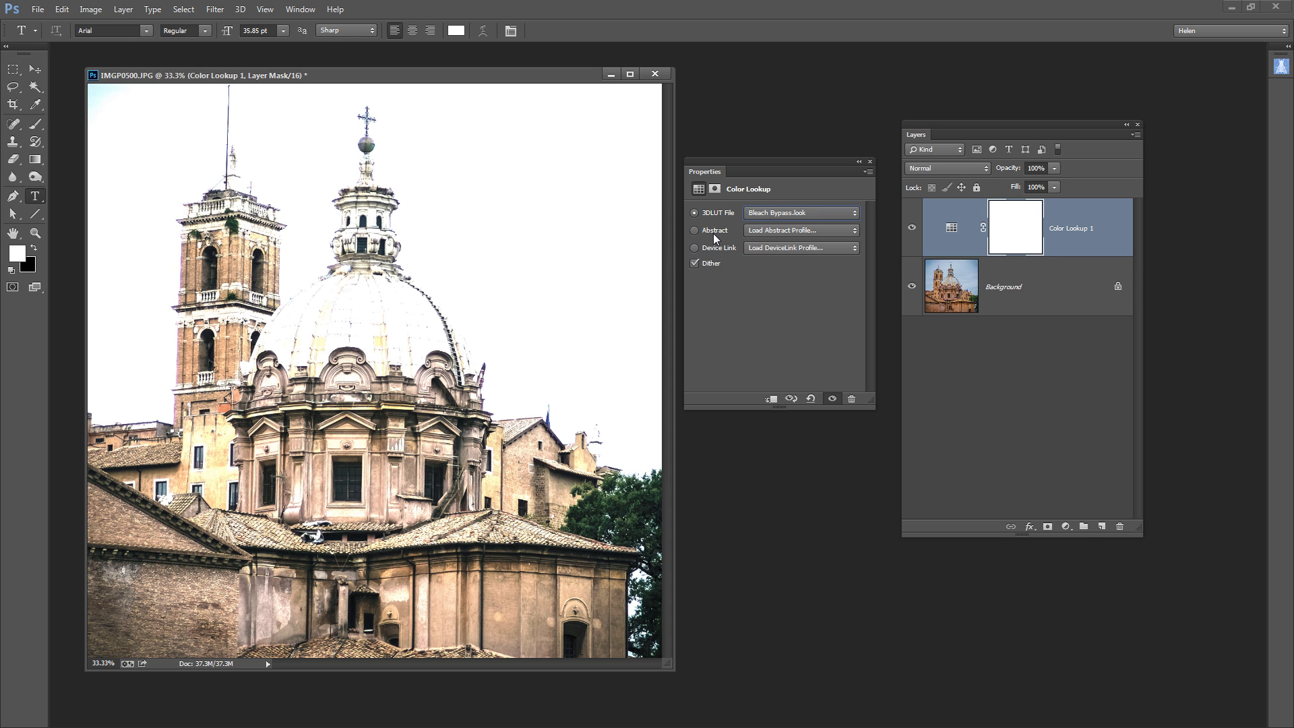
pyautogui.press('Down')
pyautogui.press('Down')
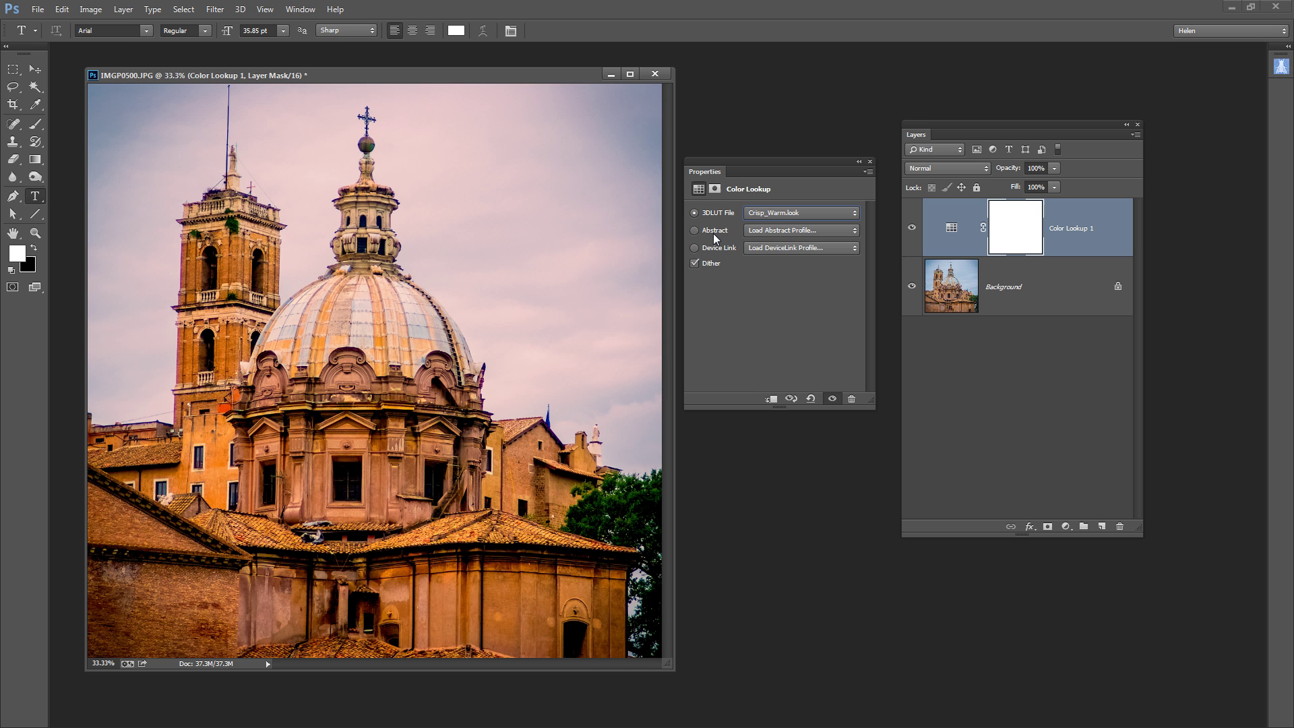
pyautogui.press('Down')
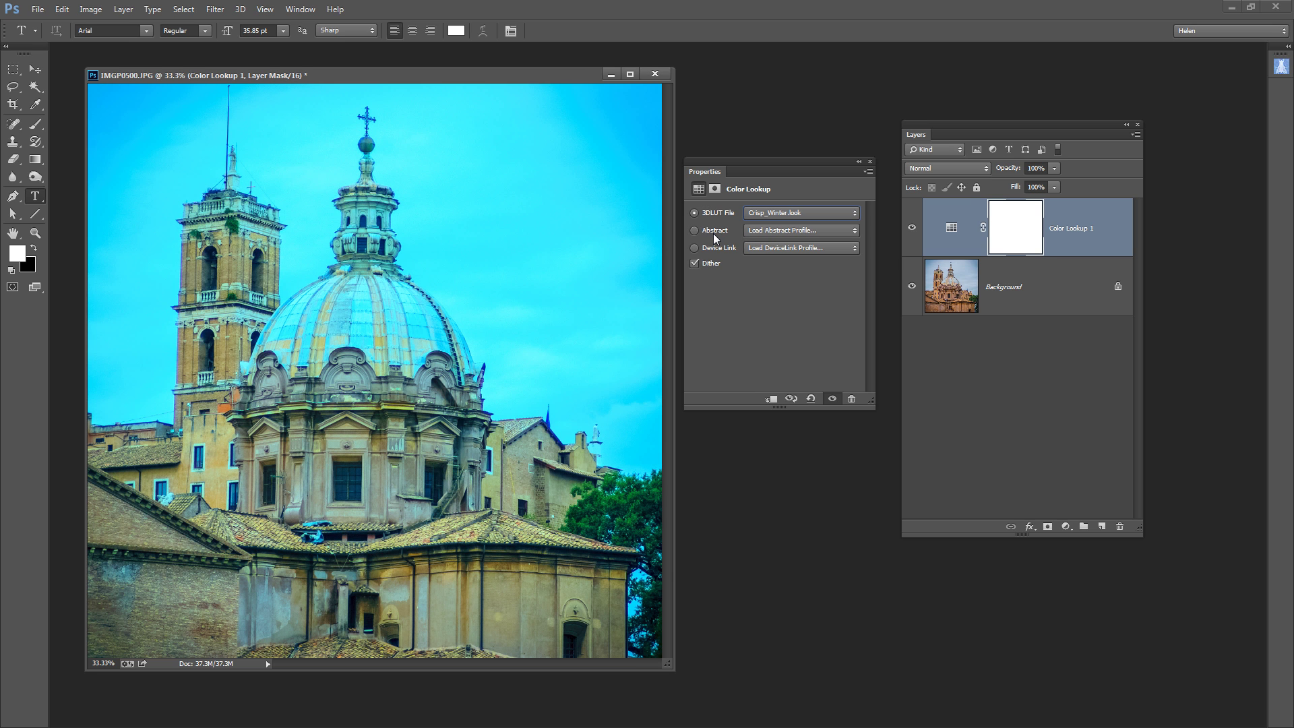
pyautogui.press('Down')
pyautogui.press('Down')
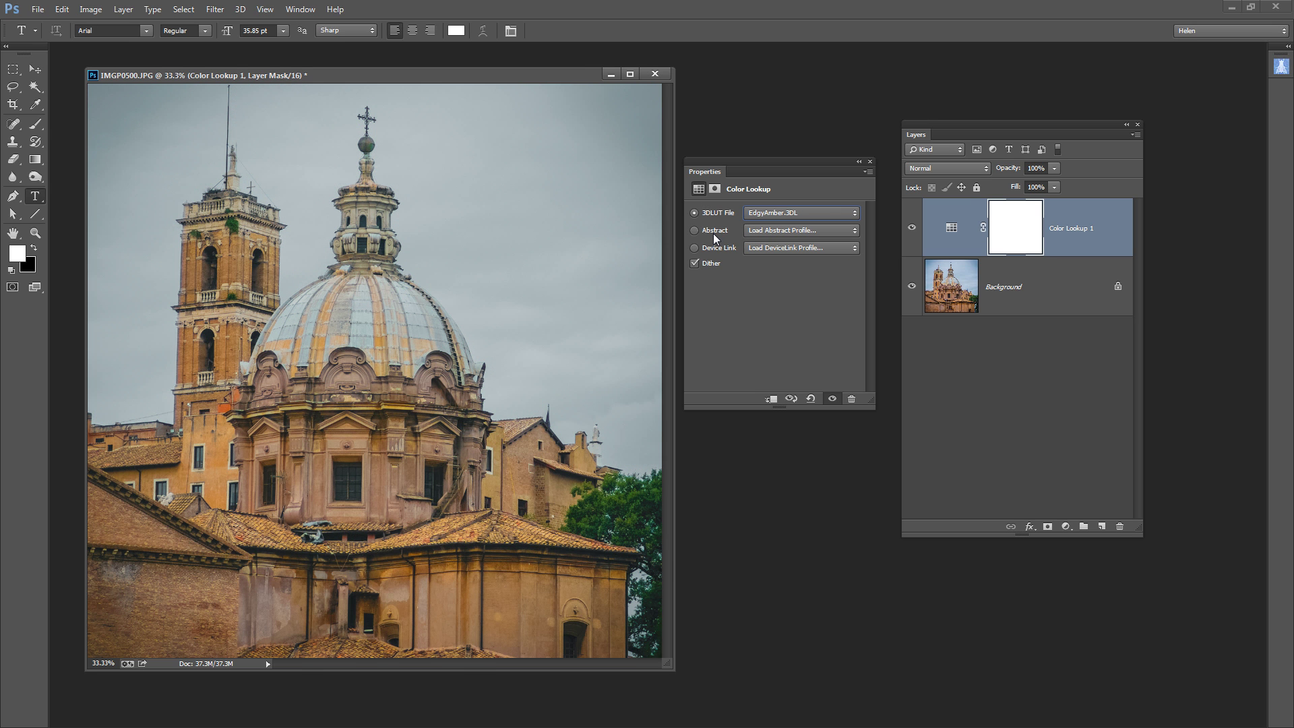
pyautogui.press('Down')
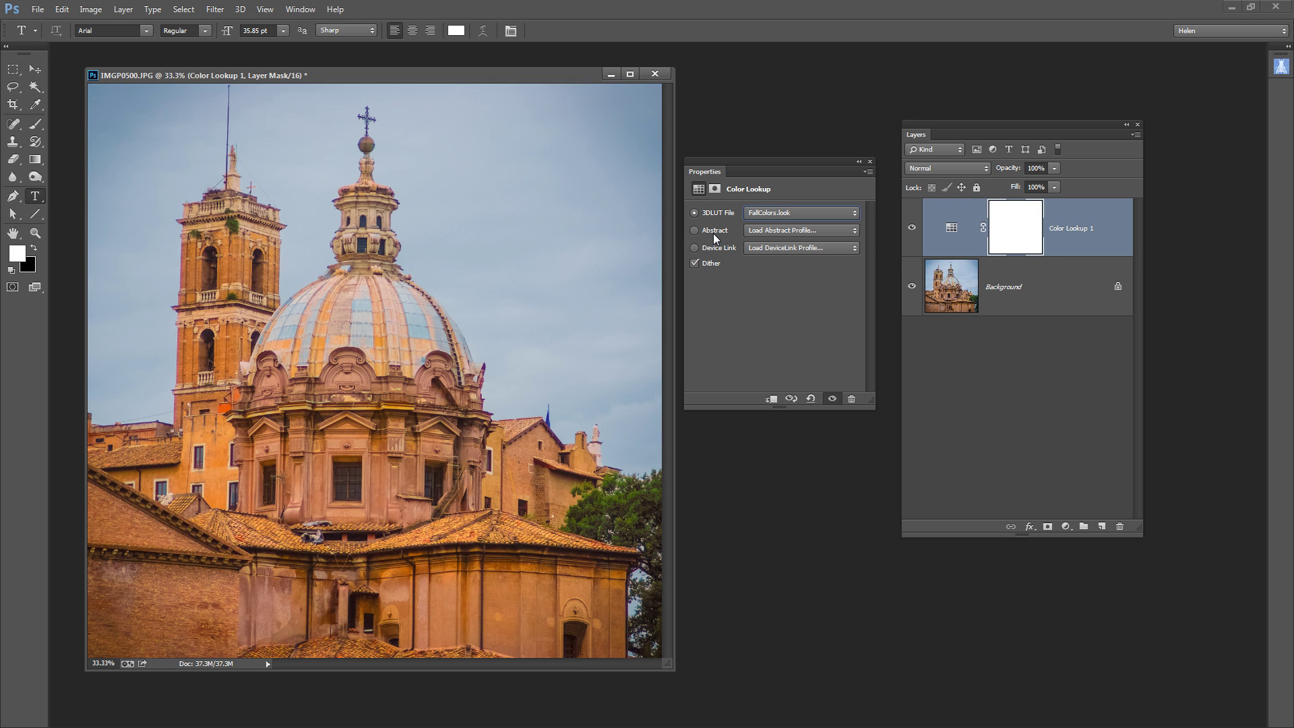
pyautogui.press('Down')
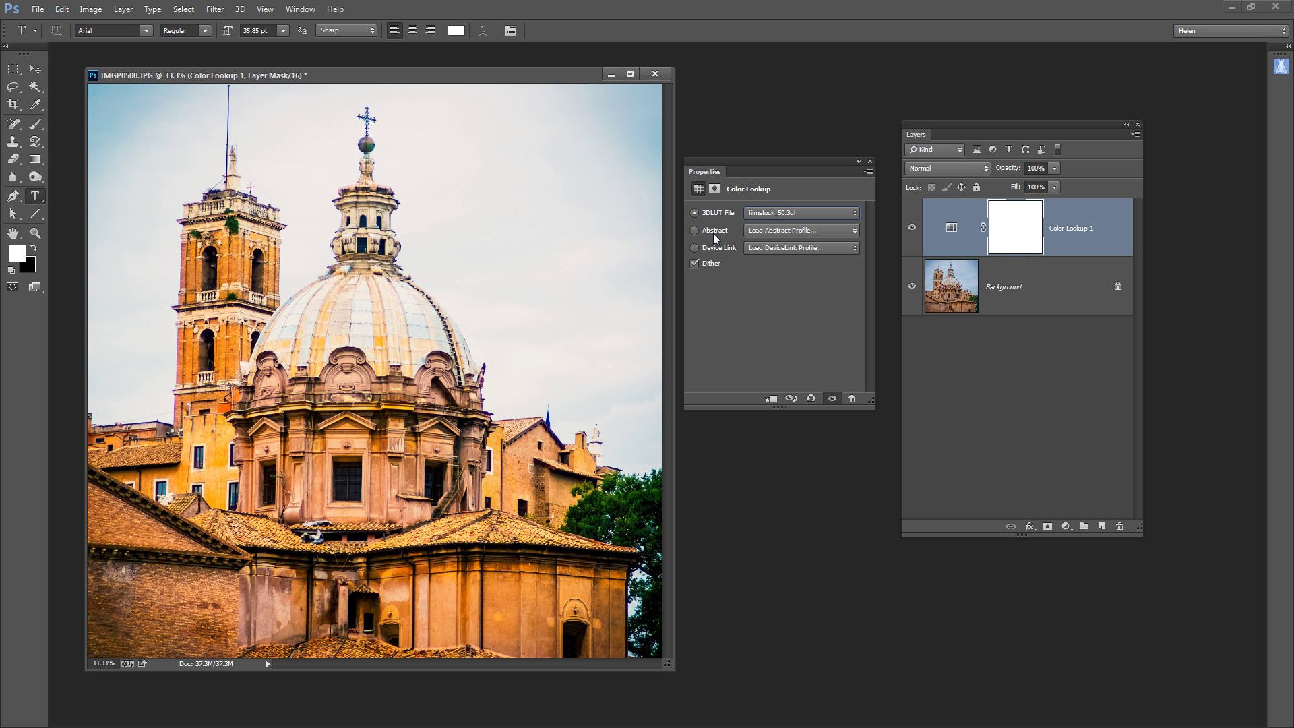
pyautogui.press('Down')
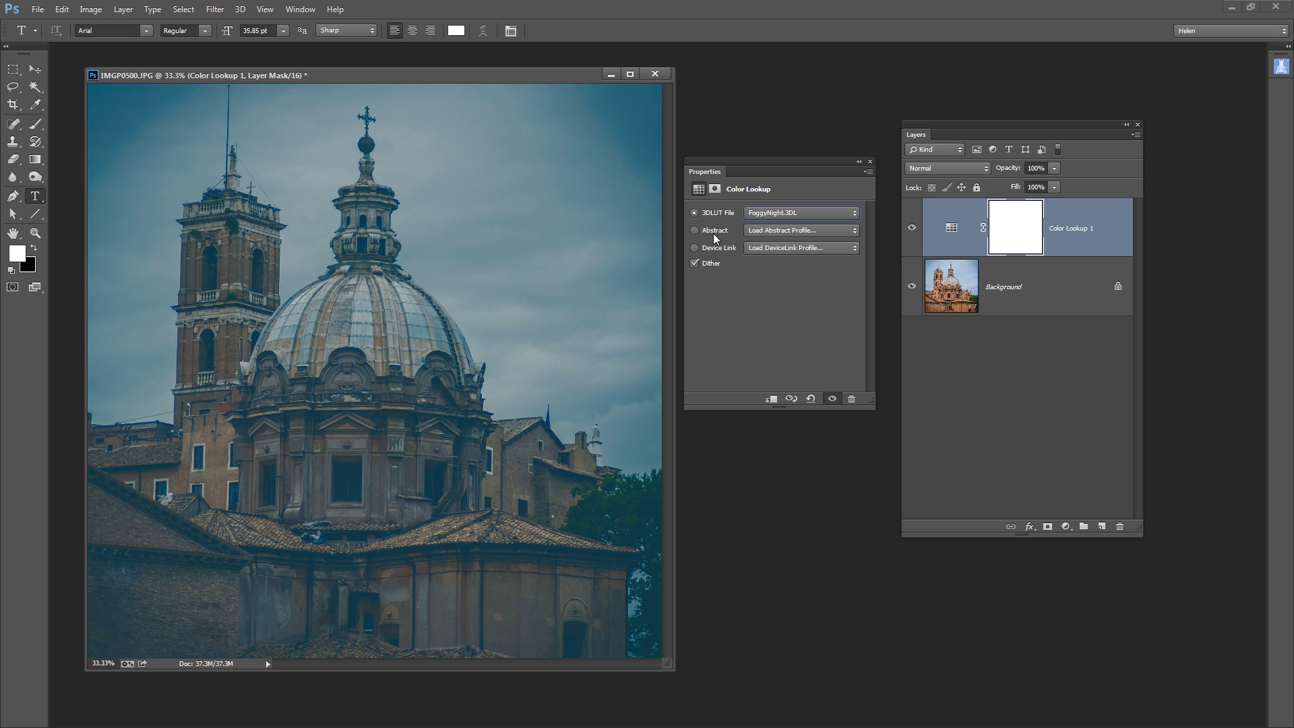
pyautogui.press('Down')
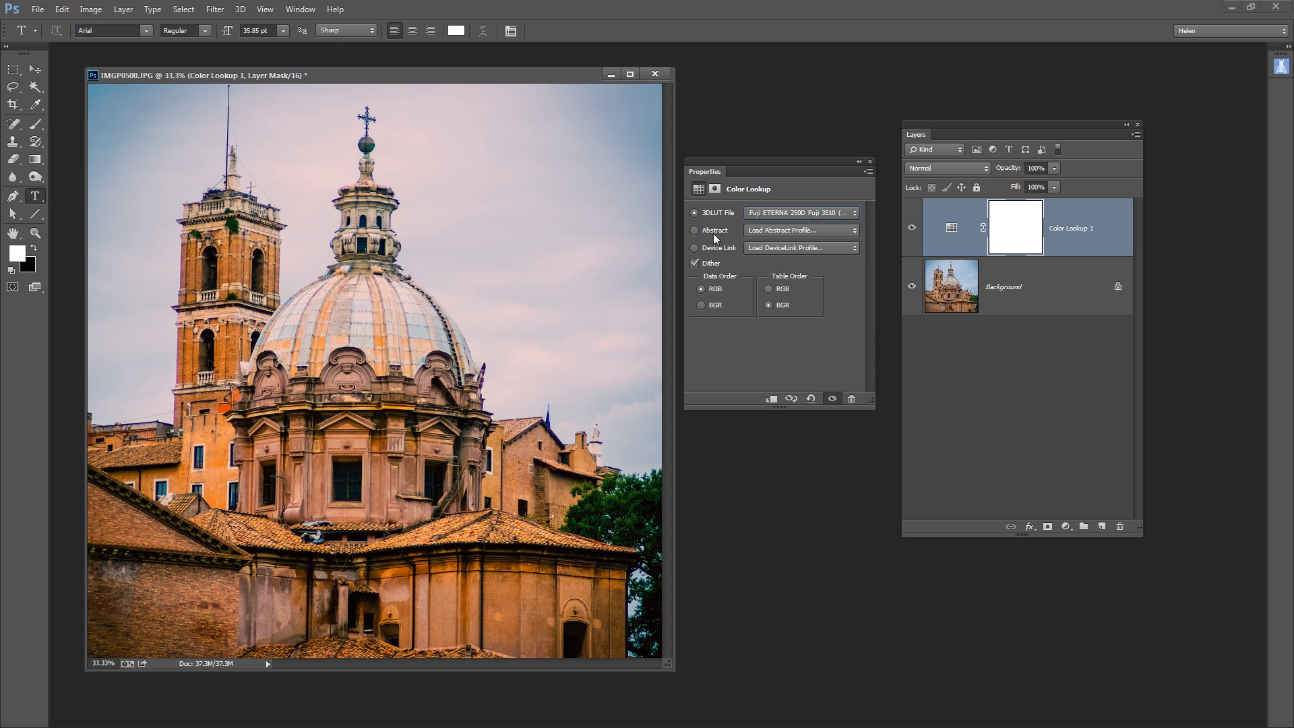
# Step through Fuji F125 Kodak 2393 to the Fuji REALA 500D Kodak 2393 film look.
pyautogui.press('Down')
pyautogui.press('Down')
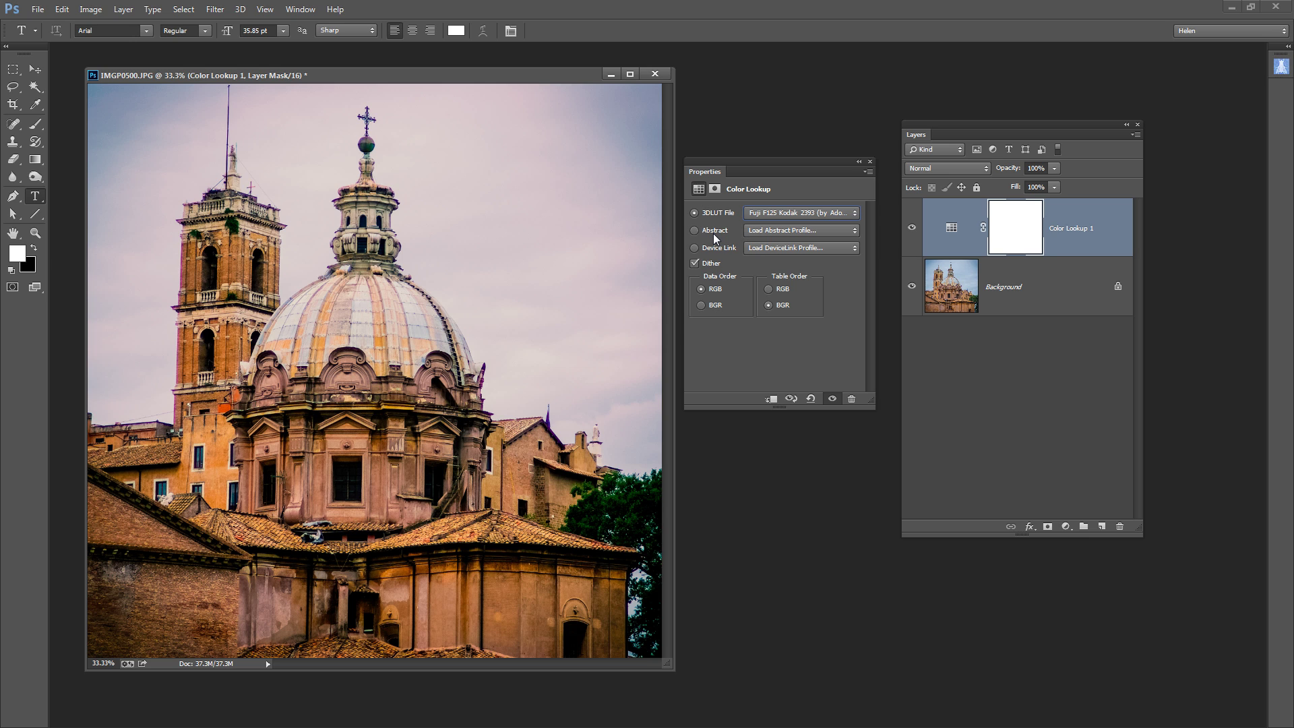
pyautogui.press('Down')
pyautogui.press('Down')
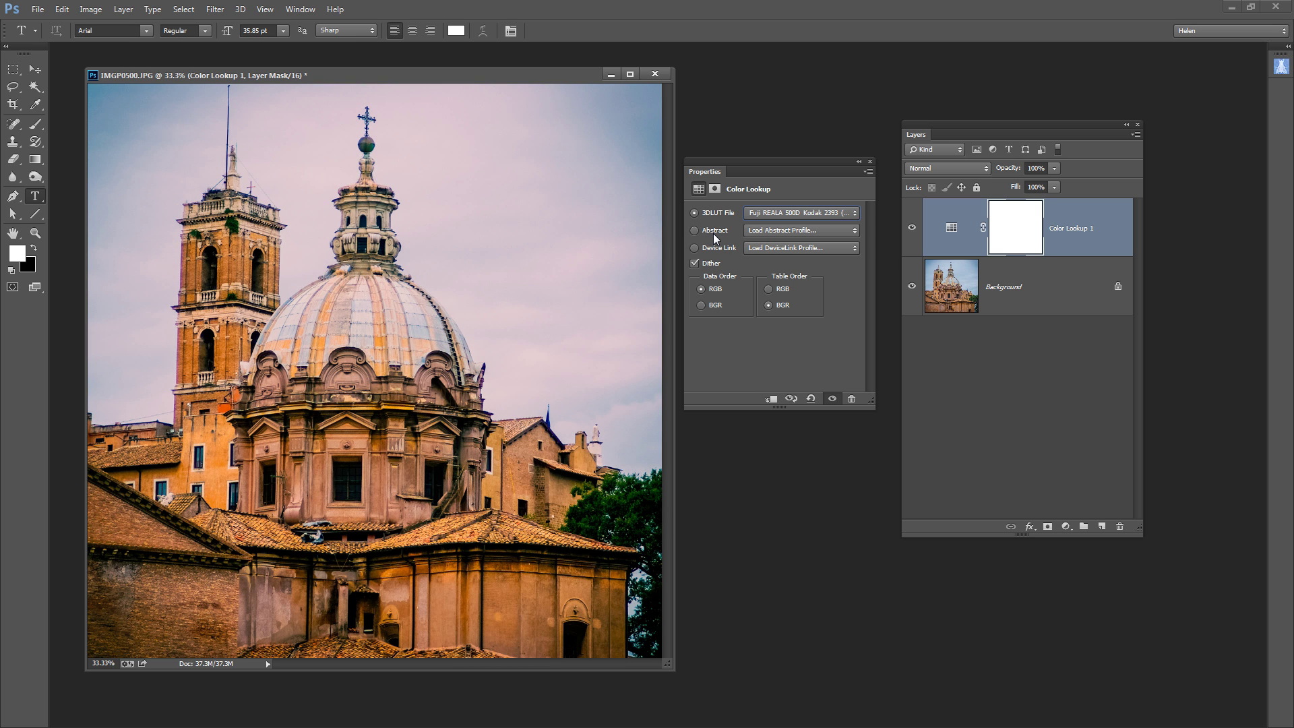
pyautogui.click(839, 212)
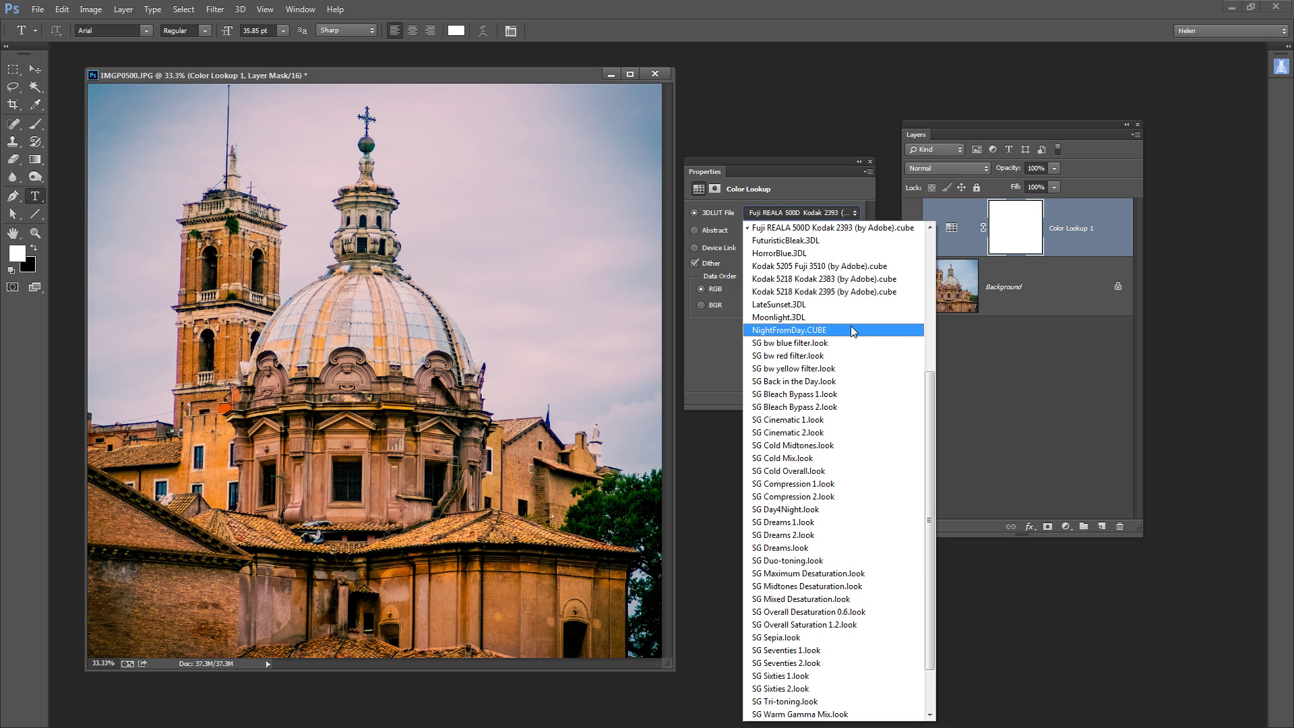
pyautogui.scroll(-2, 850, 329)
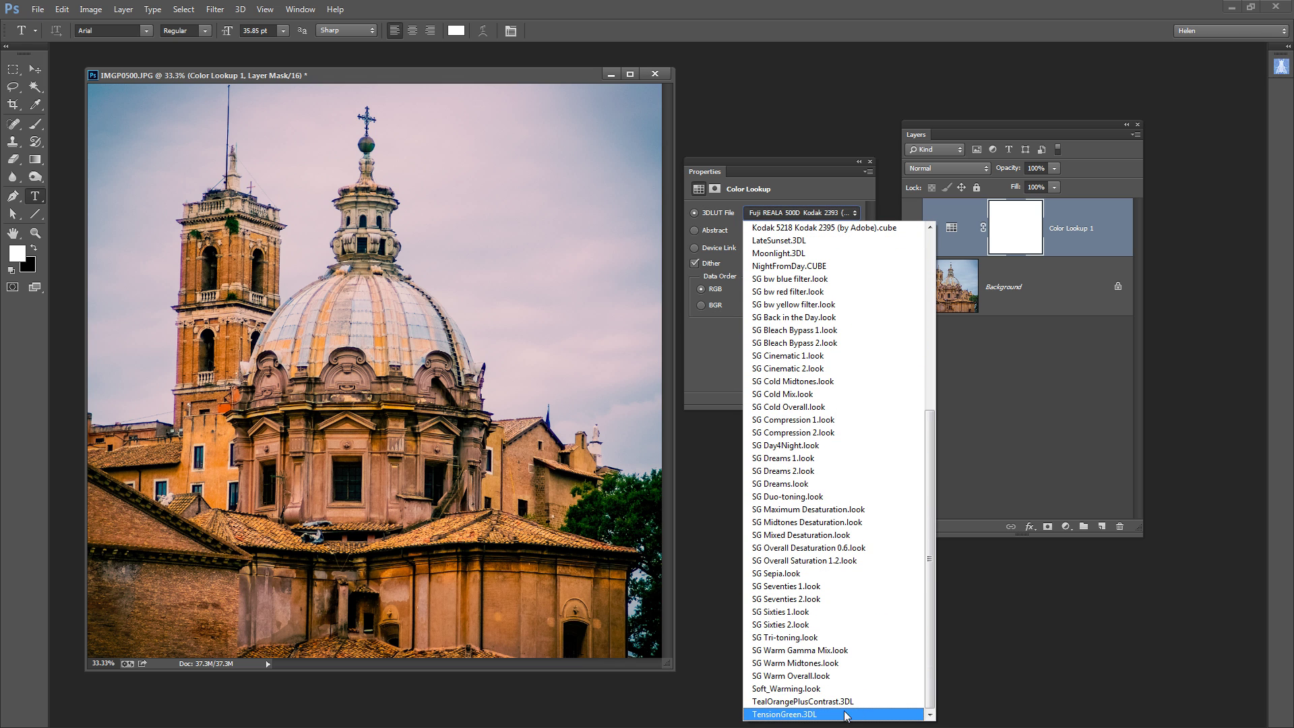
# Apply the TealOrangePlusContrast.3DL look and set the Color Lookup layer's blend mode to Overlay.
pyautogui.click(802, 702)
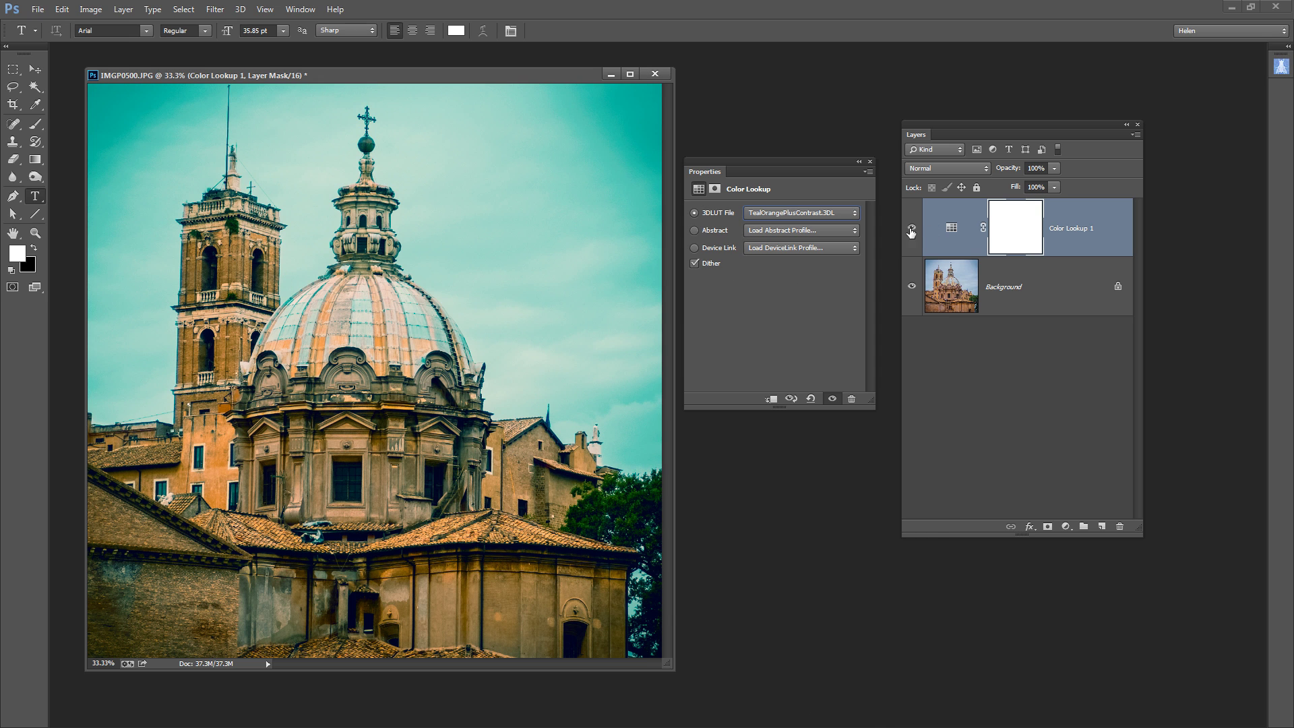
pyautogui.click(945, 167)
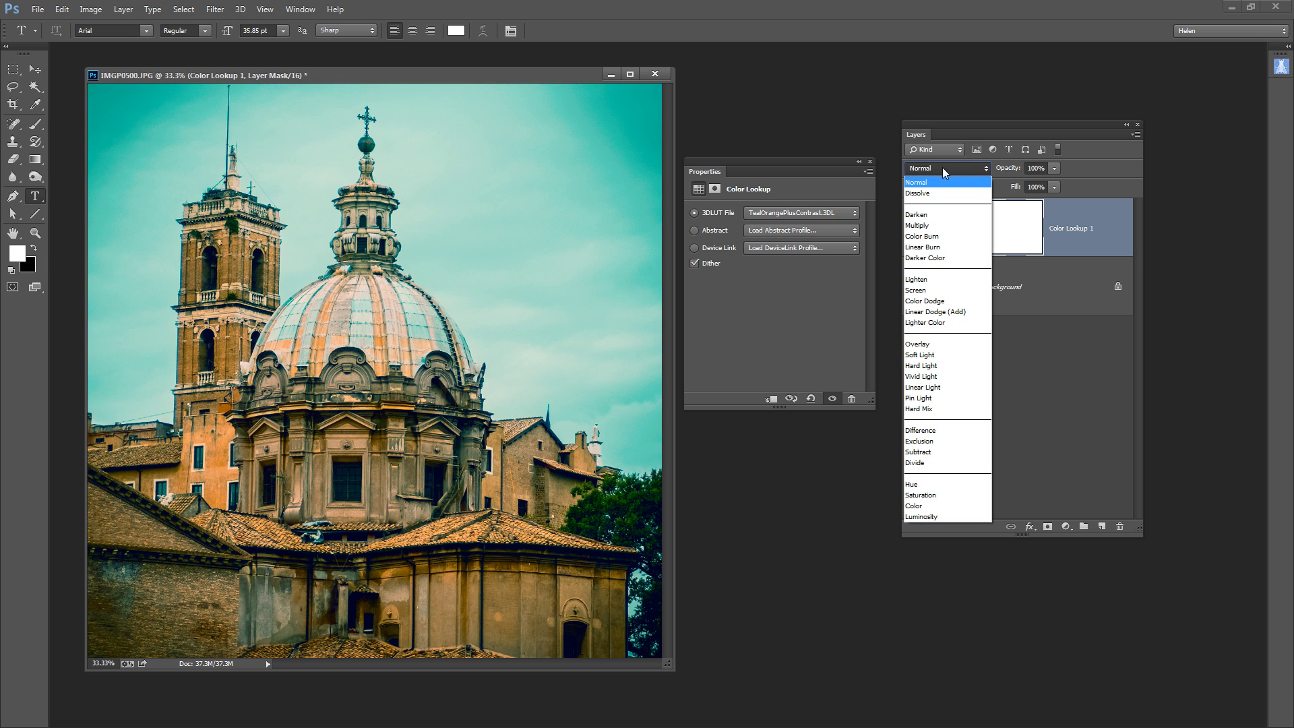
pyautogui.click(938, 344)
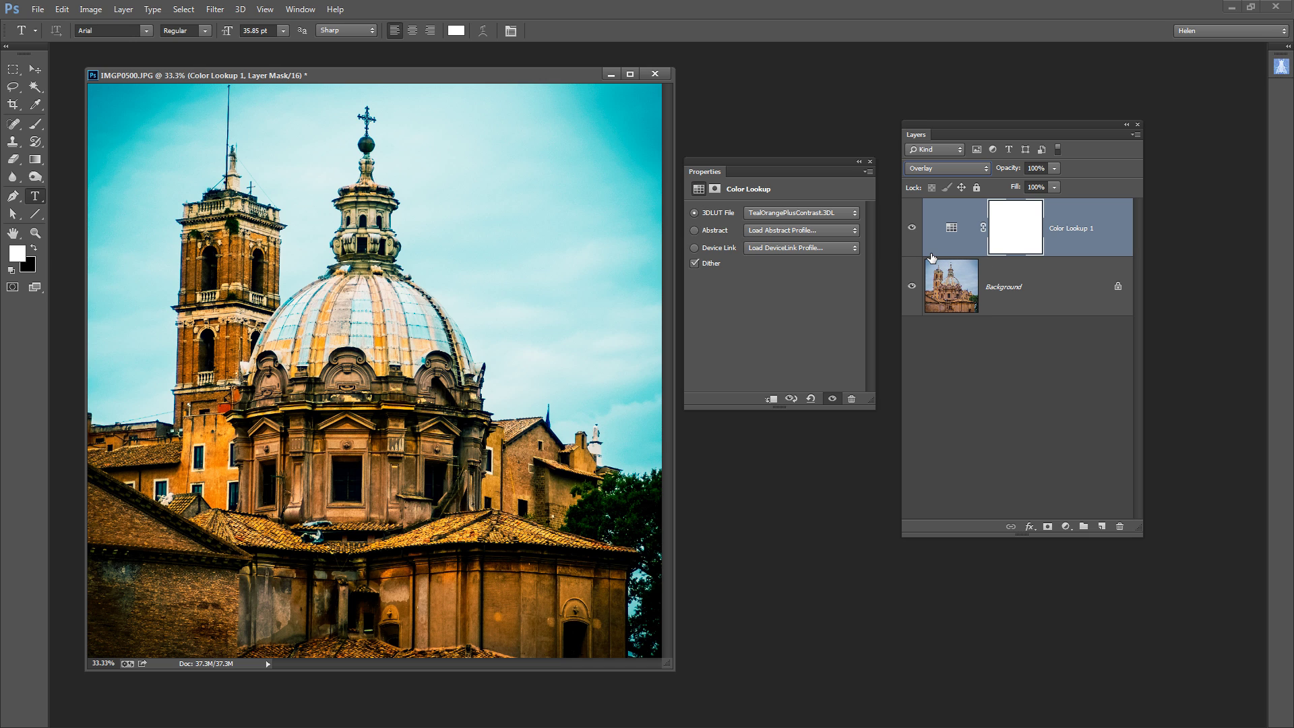
# Preview the Turquoise-Sepia and Sienna-Blue abstract profiles, then step on to Green-Red.
pyautogui.click(771, 238)
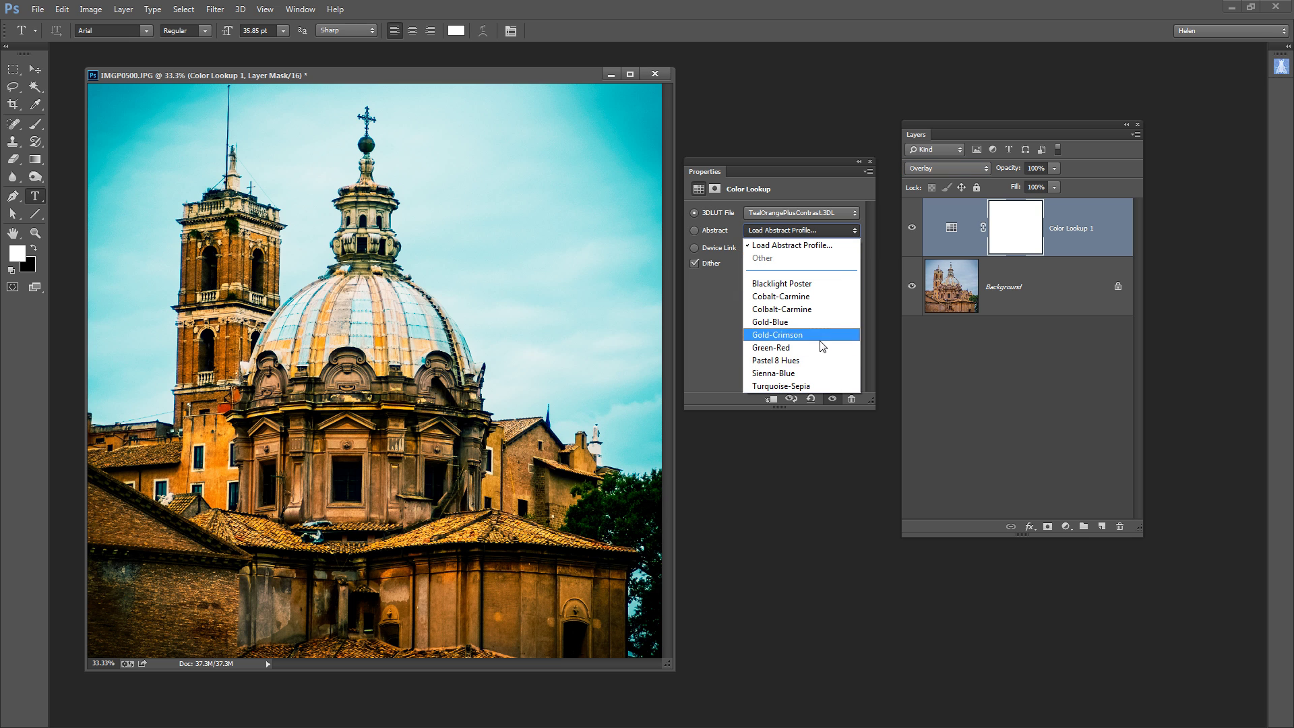
pyautogui.click(782, 386)
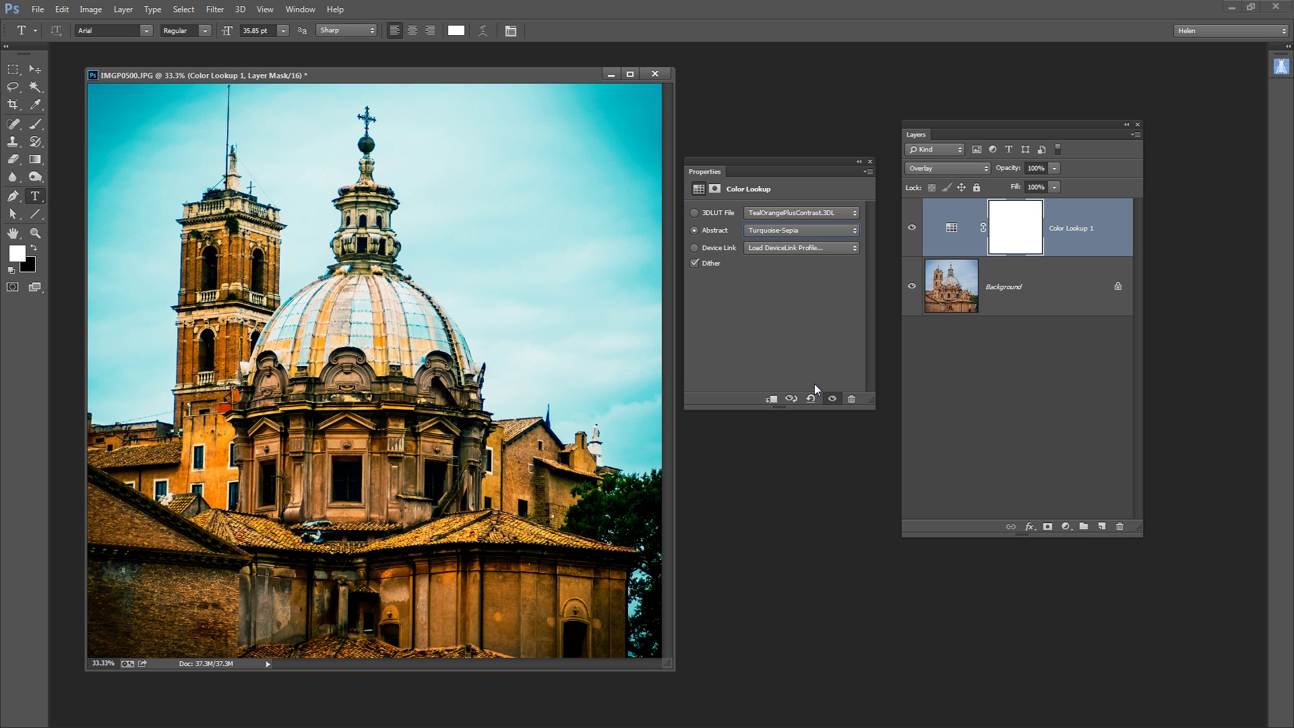
pyautogui.click(799, 237)
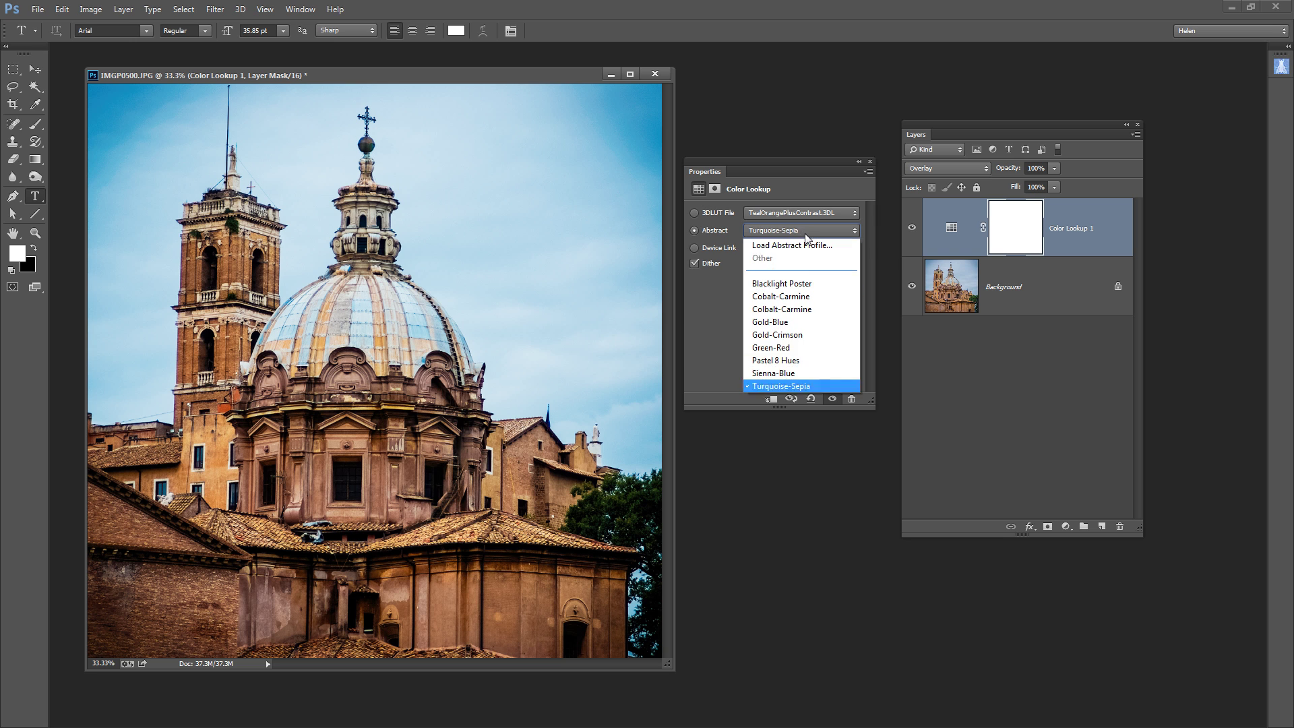
pyautogui.click(796, 368)
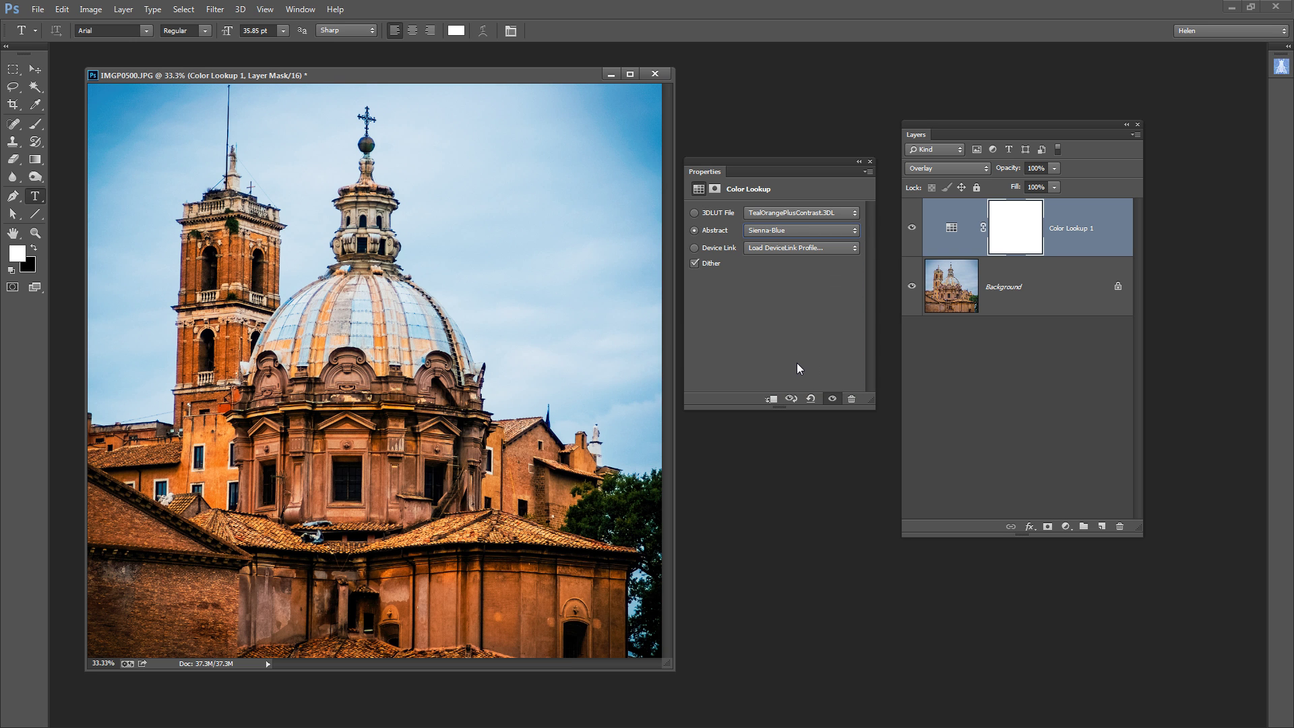
pyautogui.press('Up')
pyautogui.press('Up')
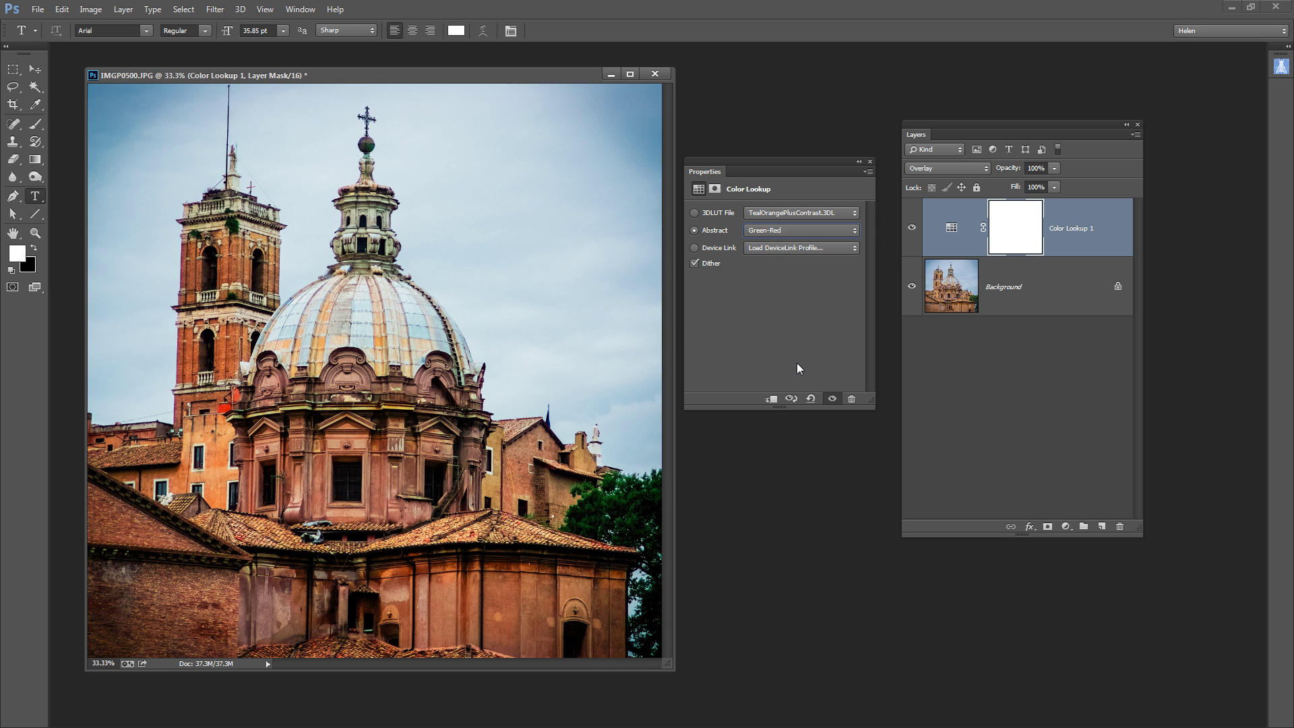
pyautogui.press('Up')
pyautogui.press('Up')
pyautogui.press('Up')
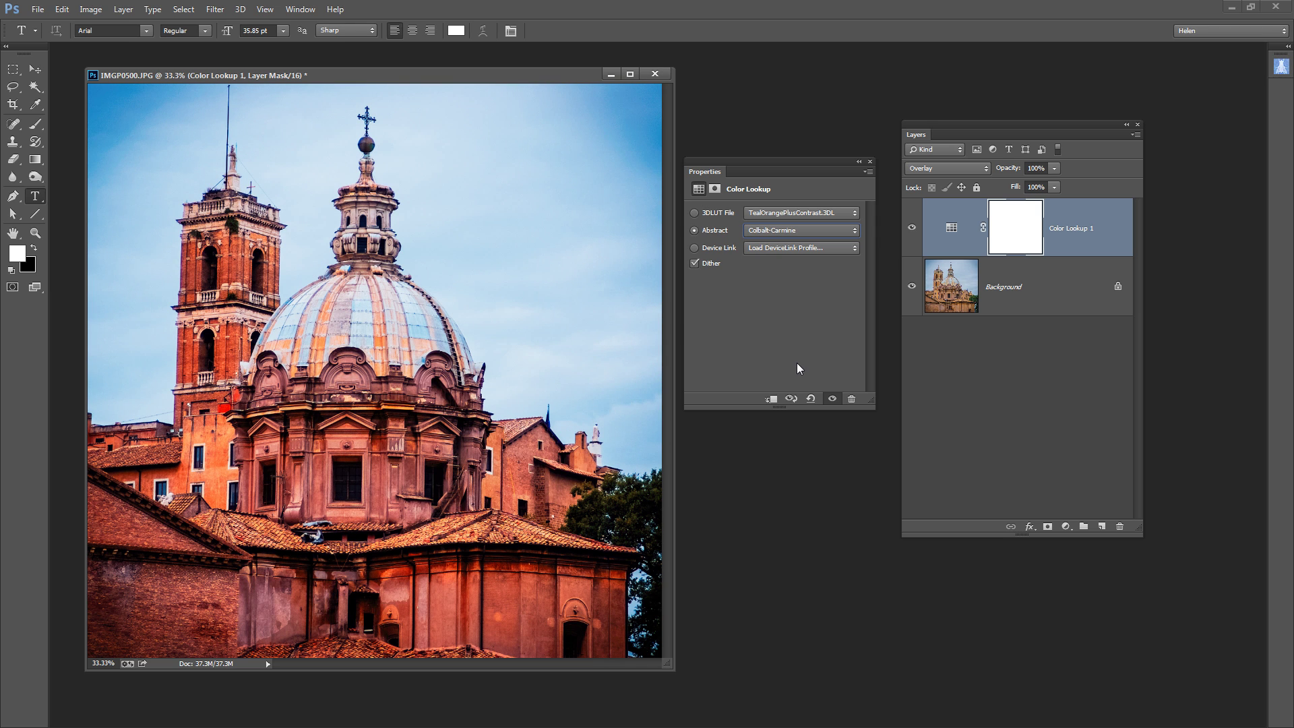
# Apply the TealMagentaGold device link, then step through Smokey, RedBlueYellow and ColorNegative.
pyautogui.click(805, 250)
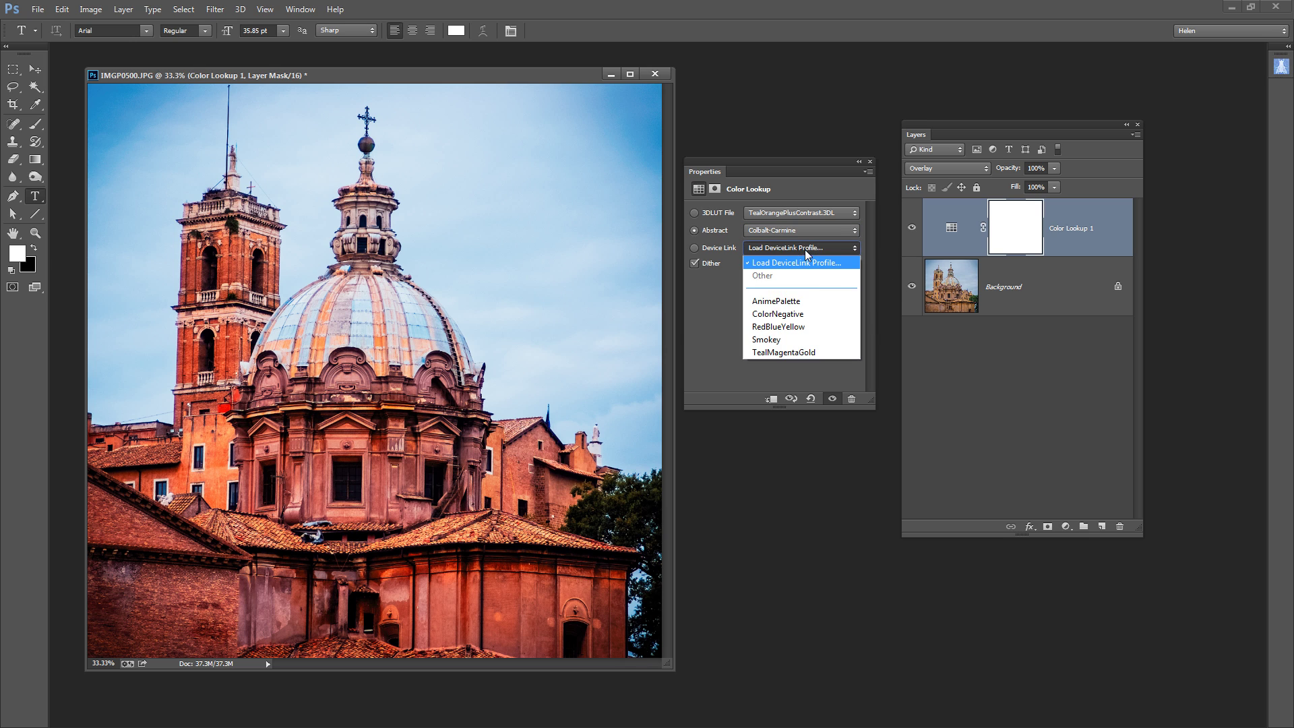
pyautogui.click(794, 353)
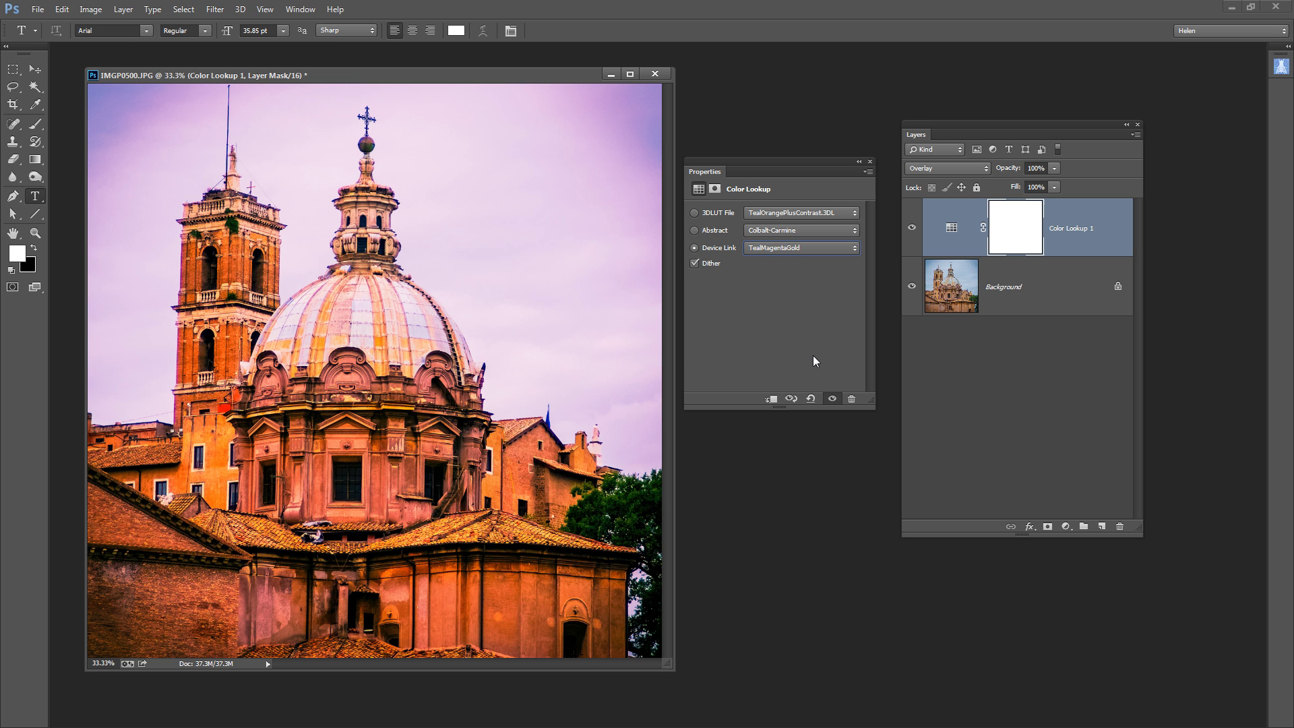
pyautogui.press('Up')
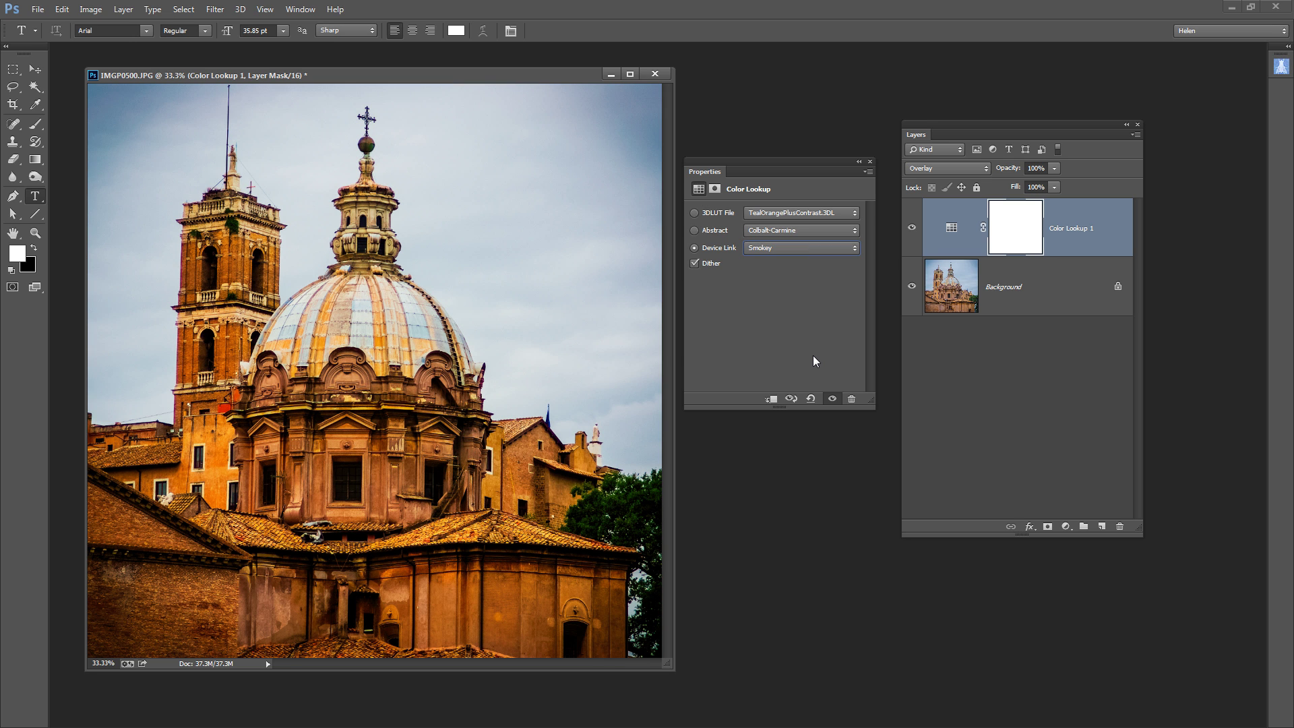
pyautogui.press('Up')
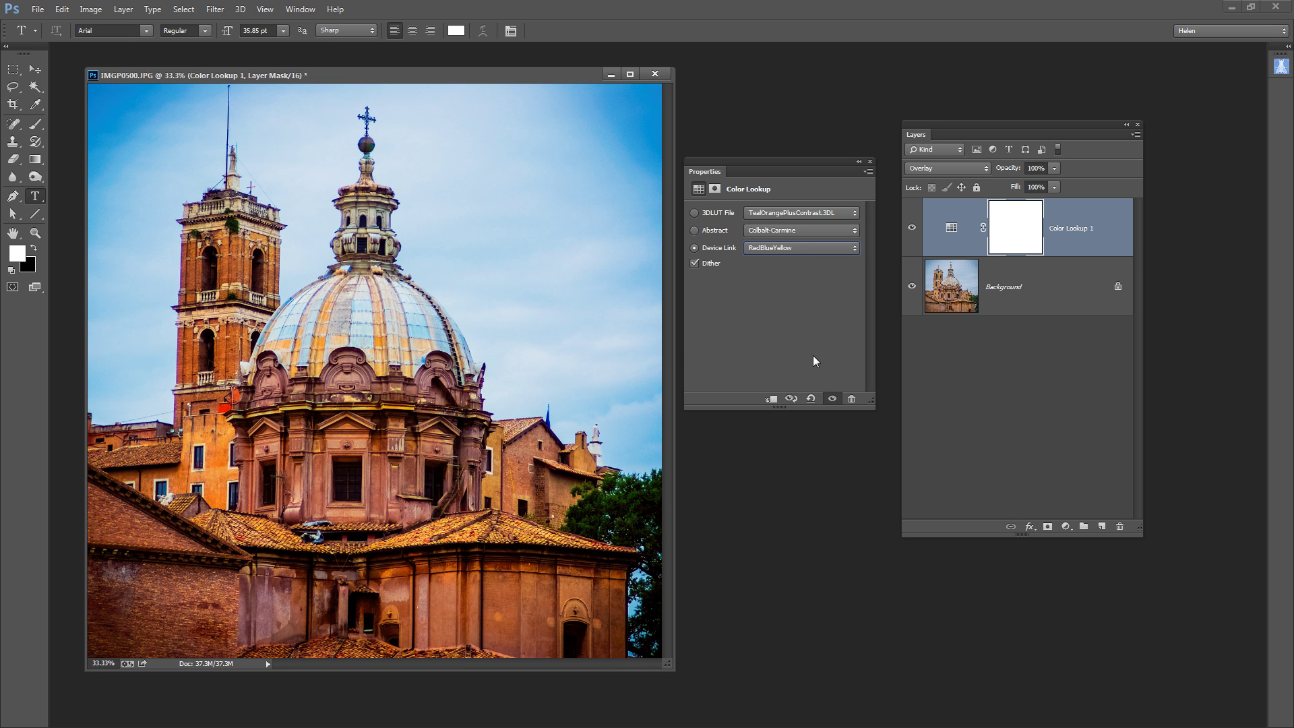
pyautogui.press('Up')
pyautogui.press('Up')
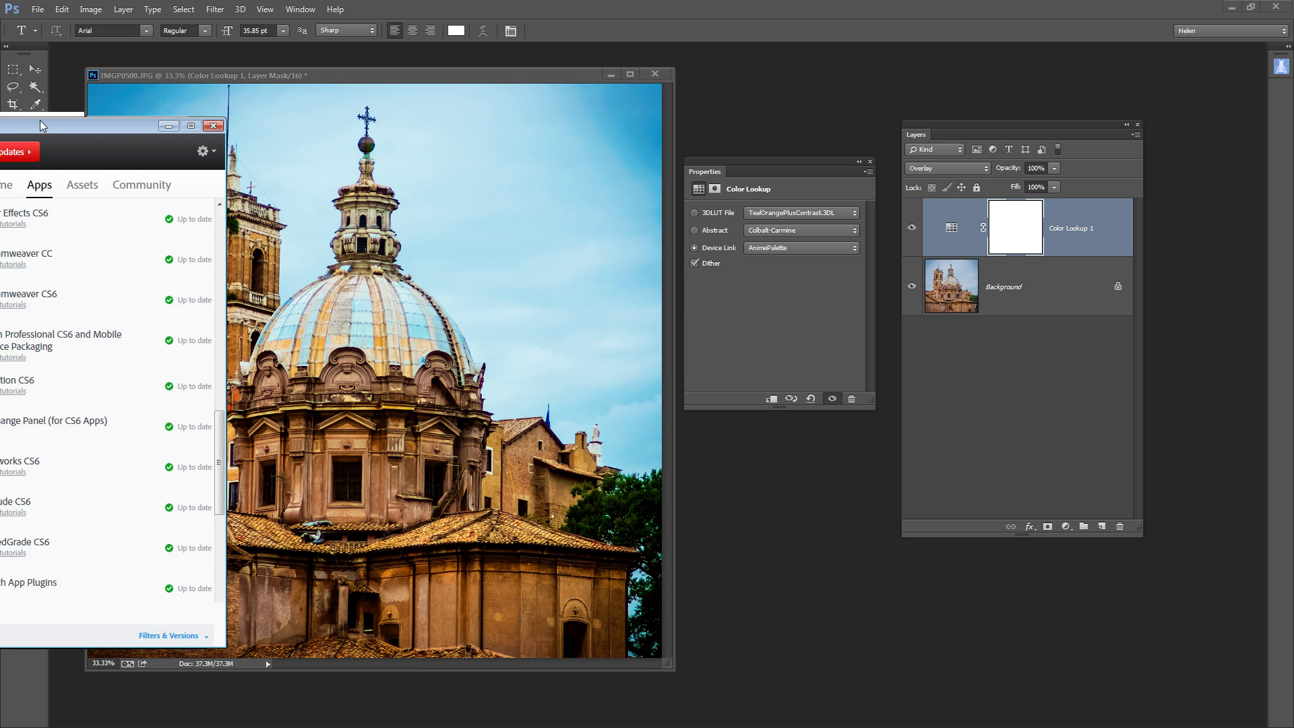
pyautogui.moveTo(39, 120); pyautogui.dragTo(473, 61)
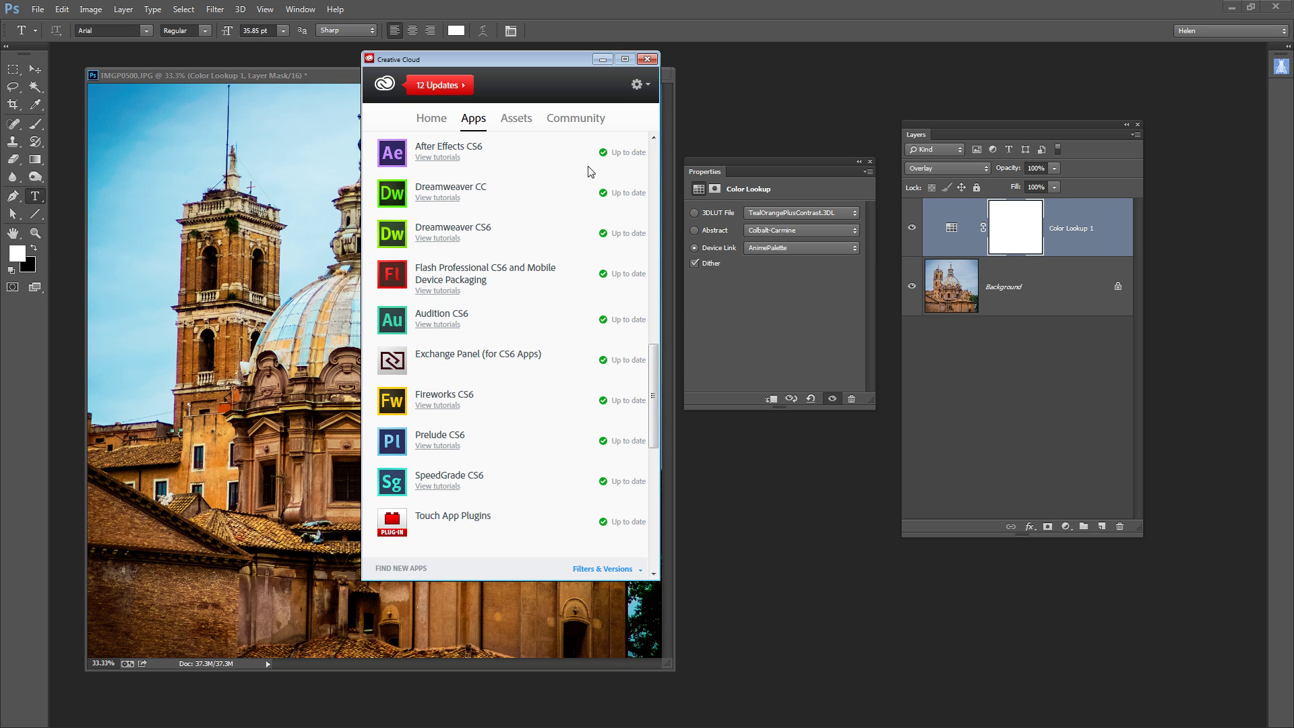
pyautogui.click(601, 59)
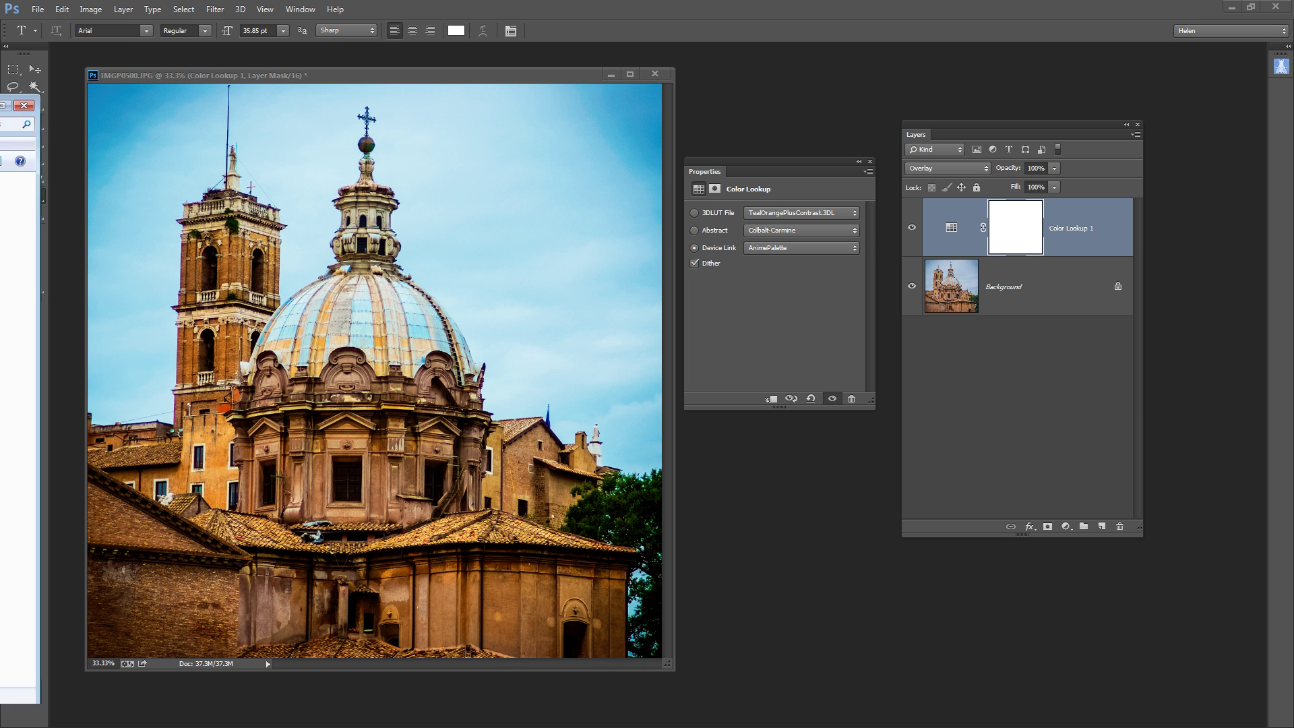
# Bring up SpeedGrade CS6's Look Examples folder and open its Cinematic subfolder.
pyautogui.click(8, 437)
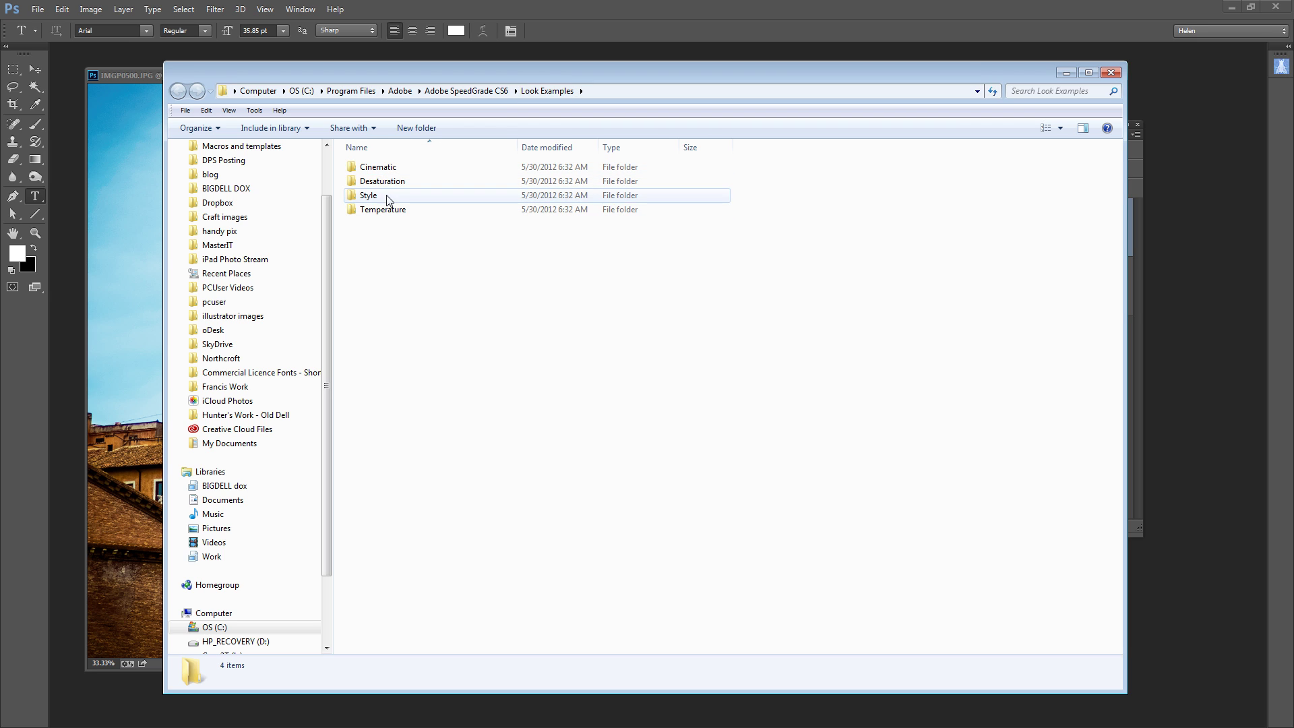
pyautogui.click(368, 173)
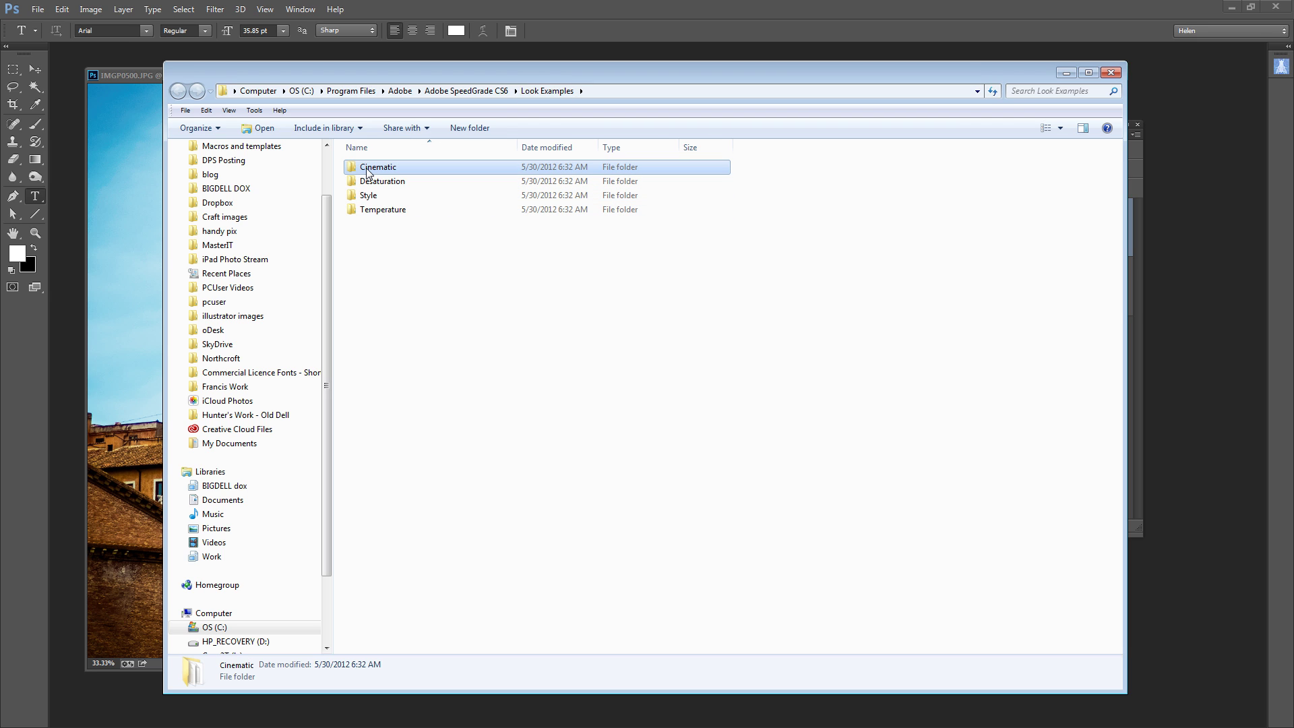
pyautogui.doubleClick(368, 172)
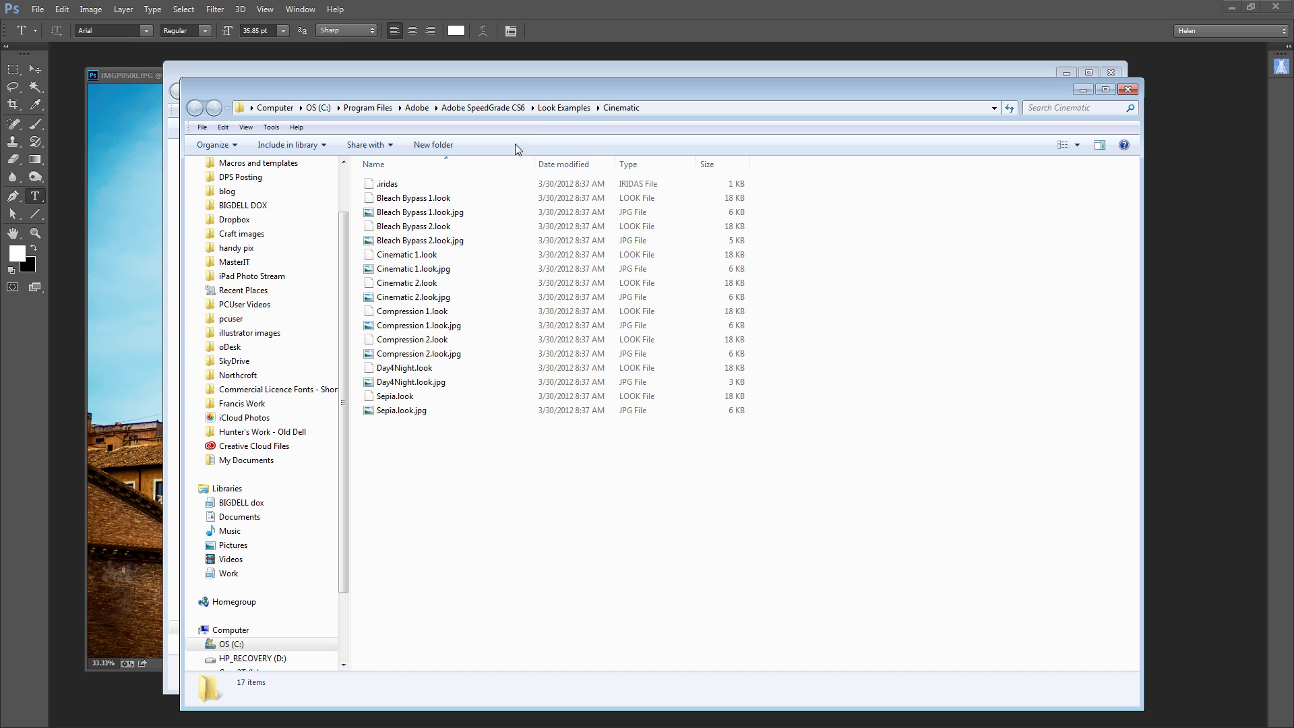
# Return to the Look Examples folder and expand the OS (C:) drive in the navigation pane.
pyautogui.click(551, 108)
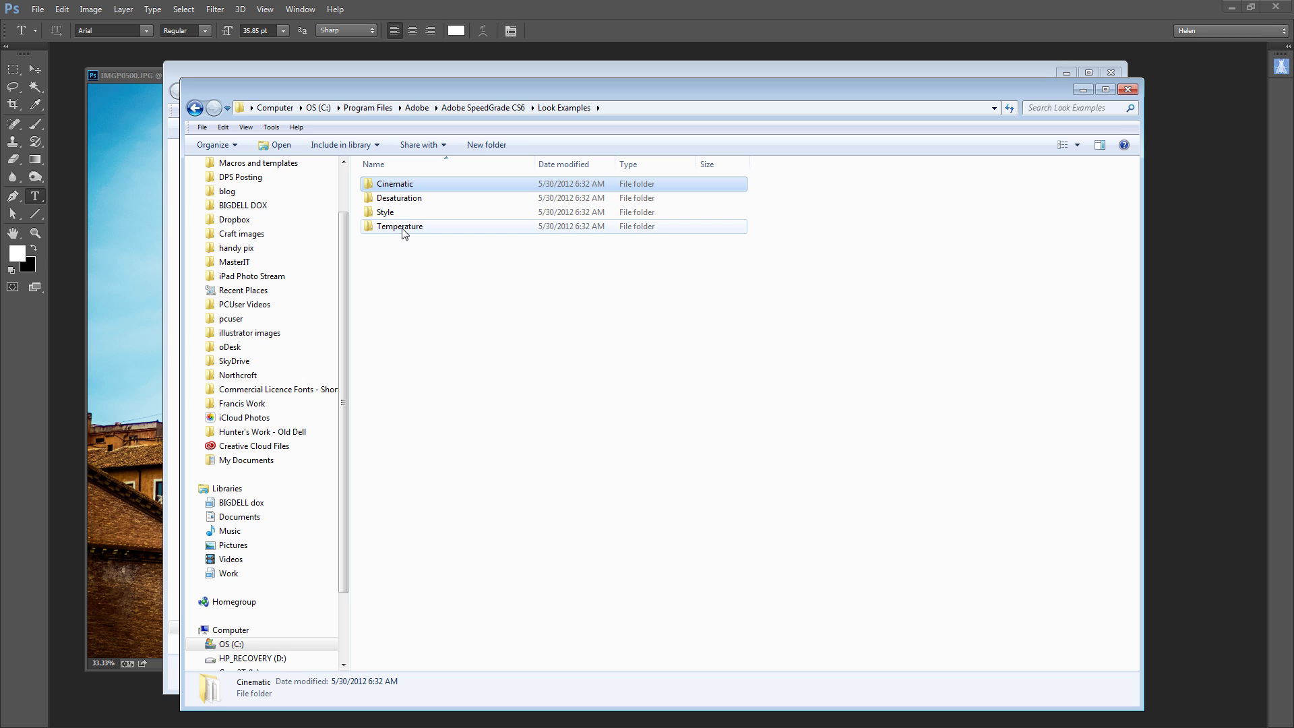
pyautogui.moveTo(481, 201)
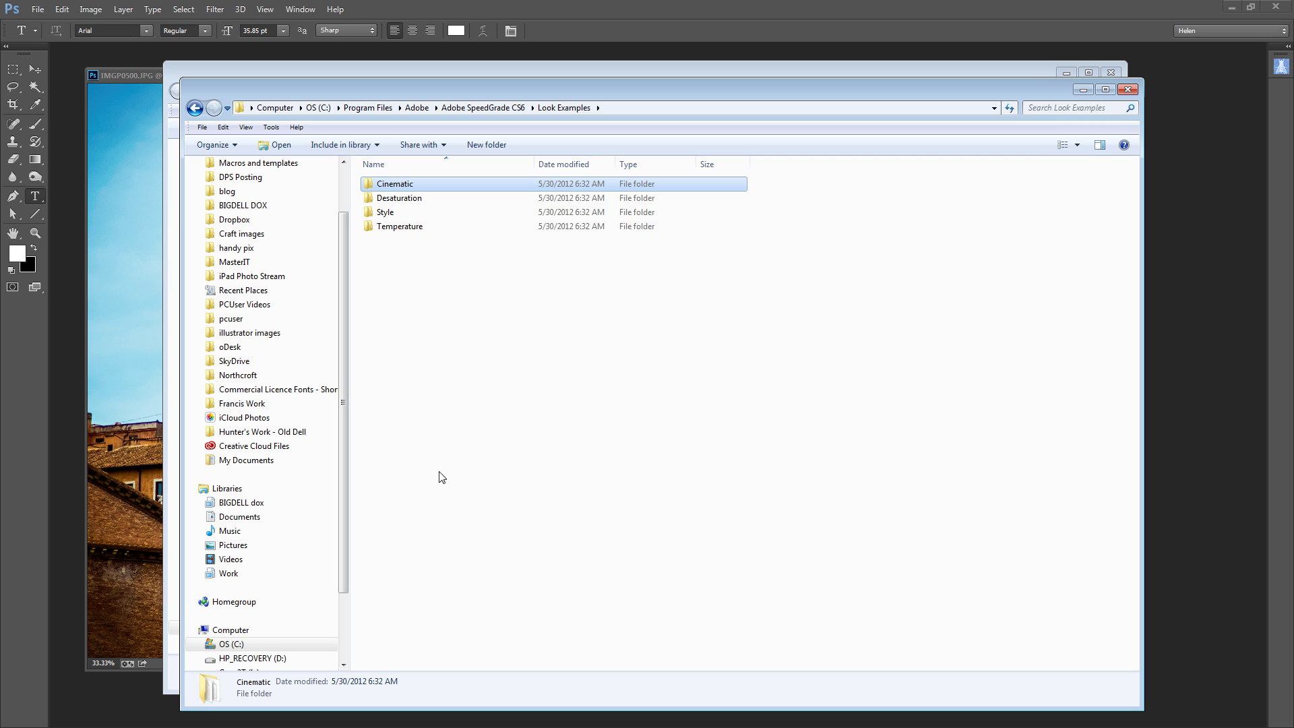
pyautogui.scroll(-1, 341, 541)
pyautogui.scroll(-1, 317, 609)
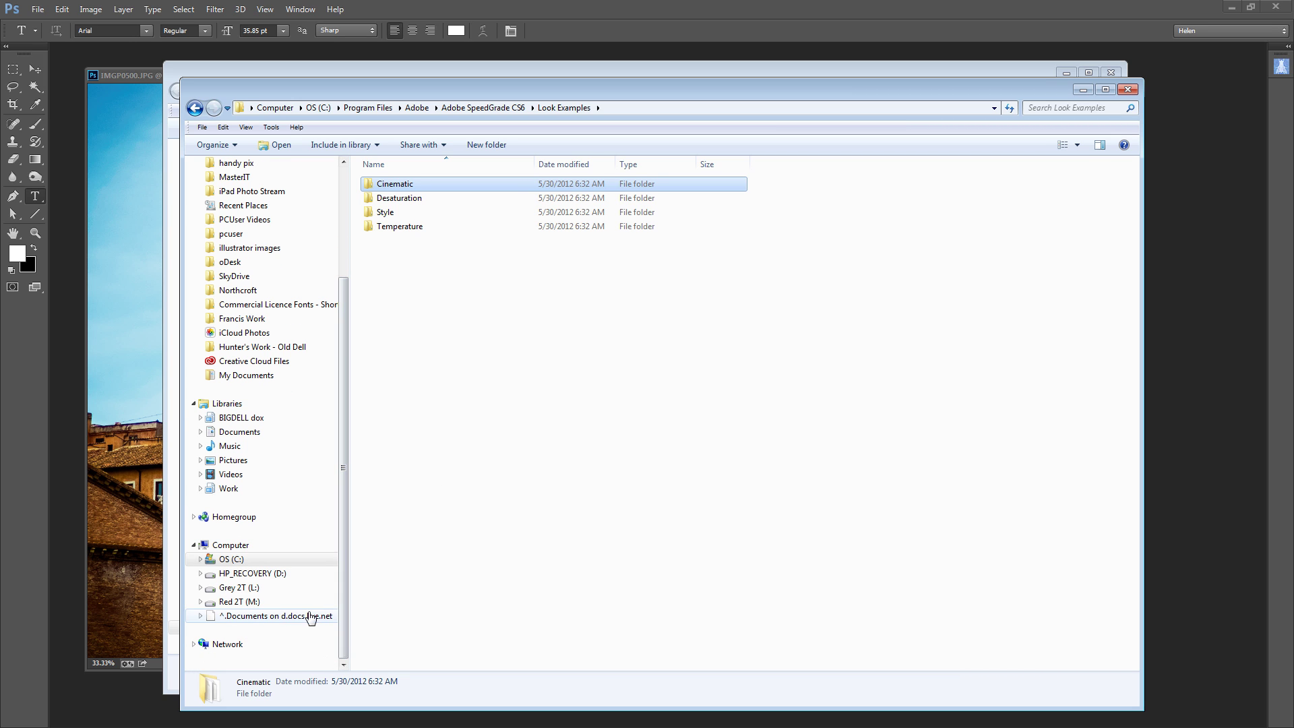
pyautogui.click(201, 560)
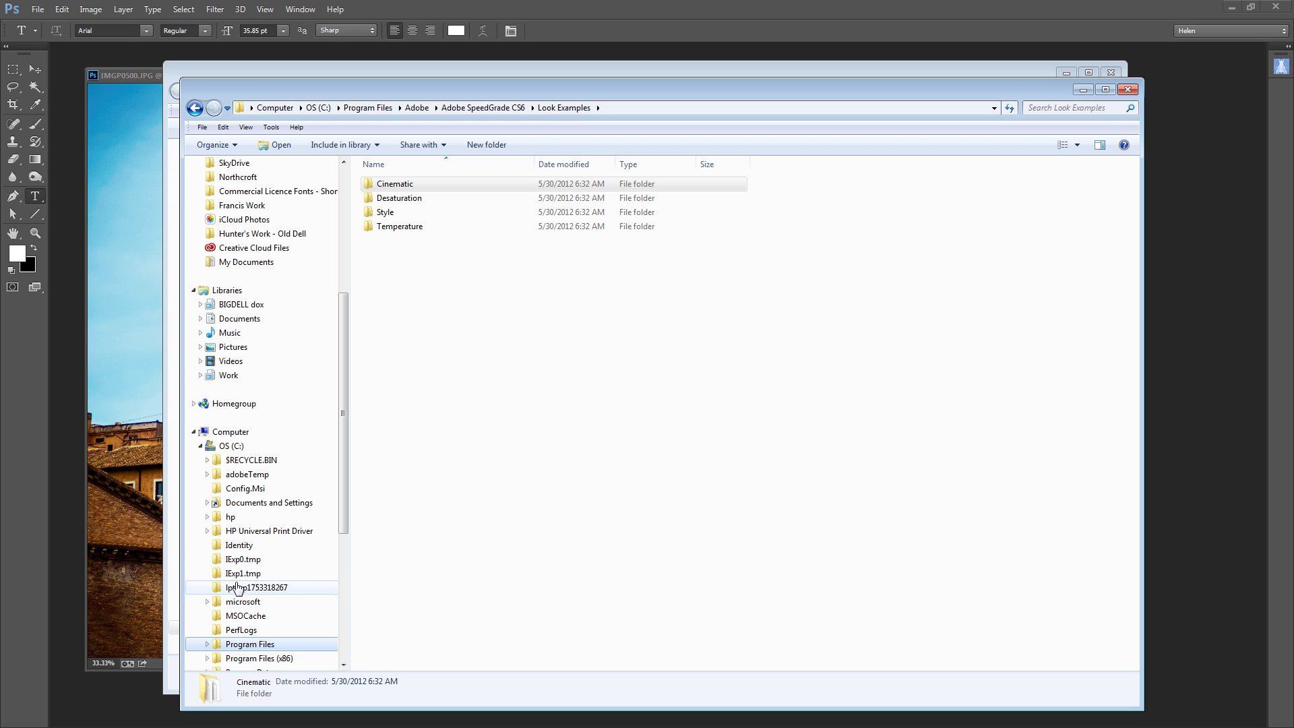
# Navigate Program Files > Adobe > Adobe Photoshop CC (64 Bit) > Presets and select 3DLUTs.
pyautogui.click(246, 644)
pyautogui.click(390, 199)
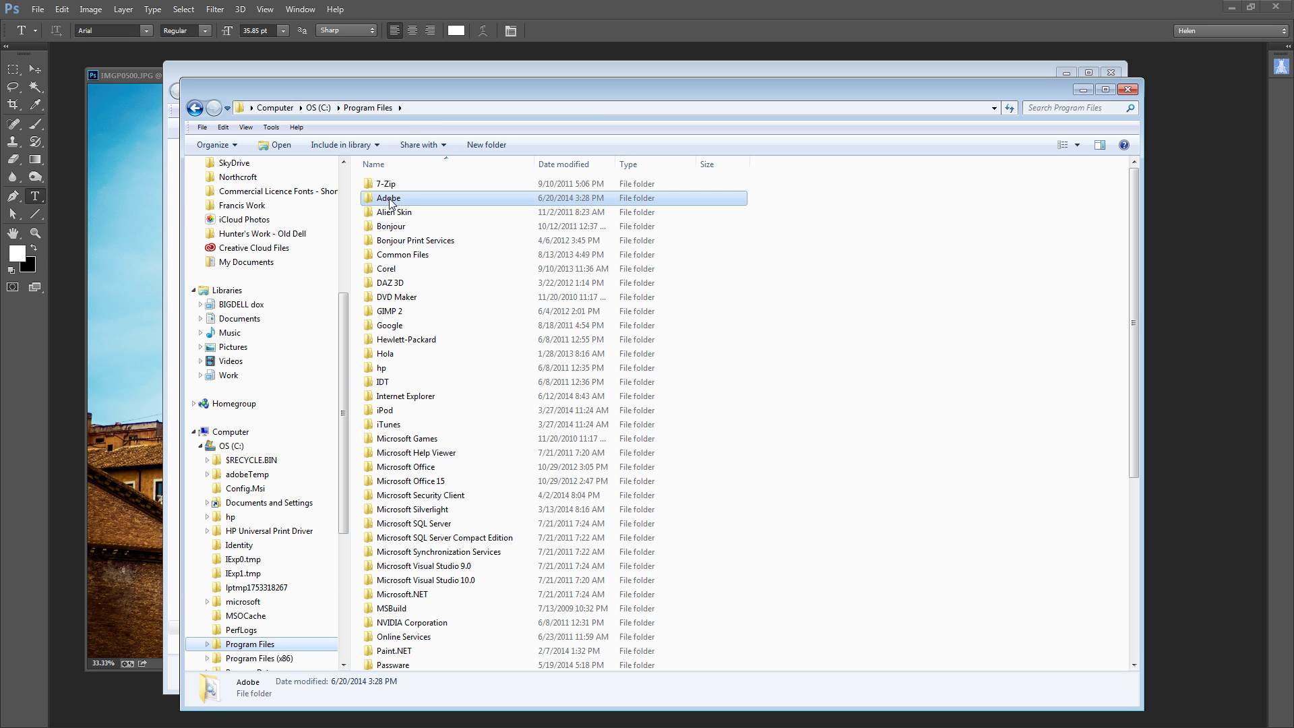
pyautogui.doubleClick(391, 200)
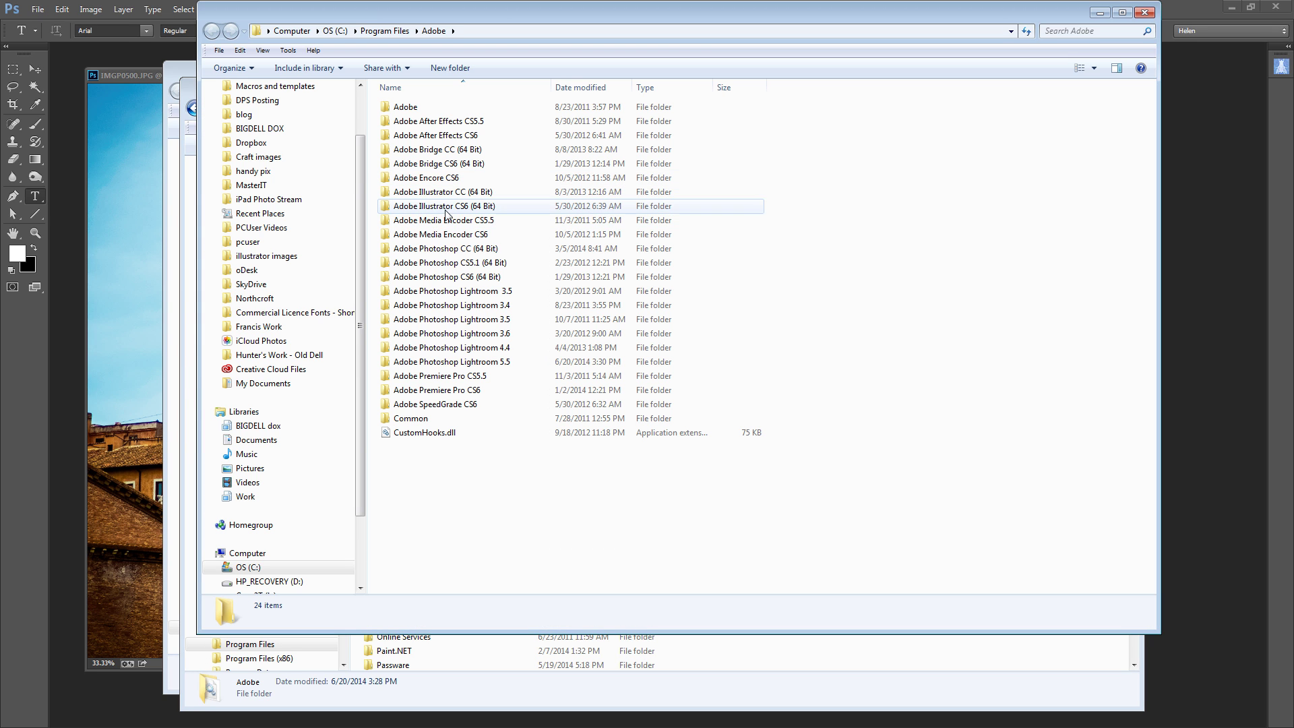
pyautogui.click(439, 249)
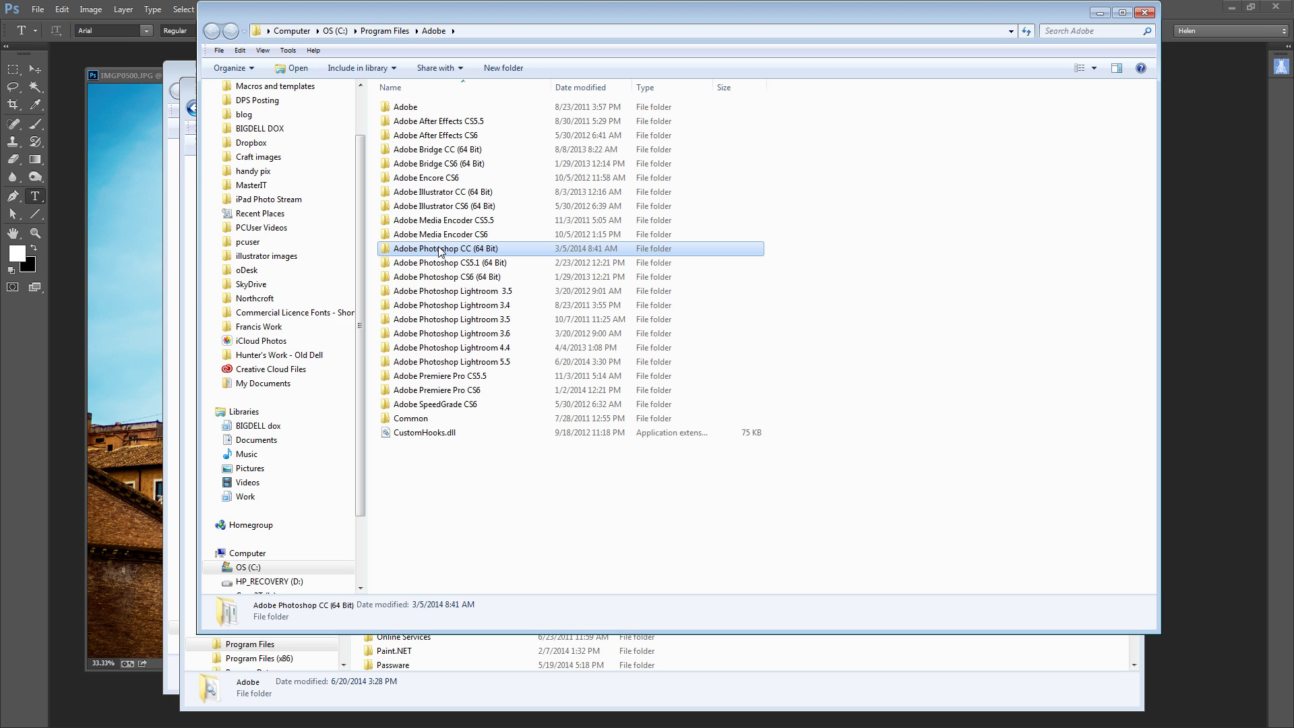
pyautogui.doubleClick(440, 249)
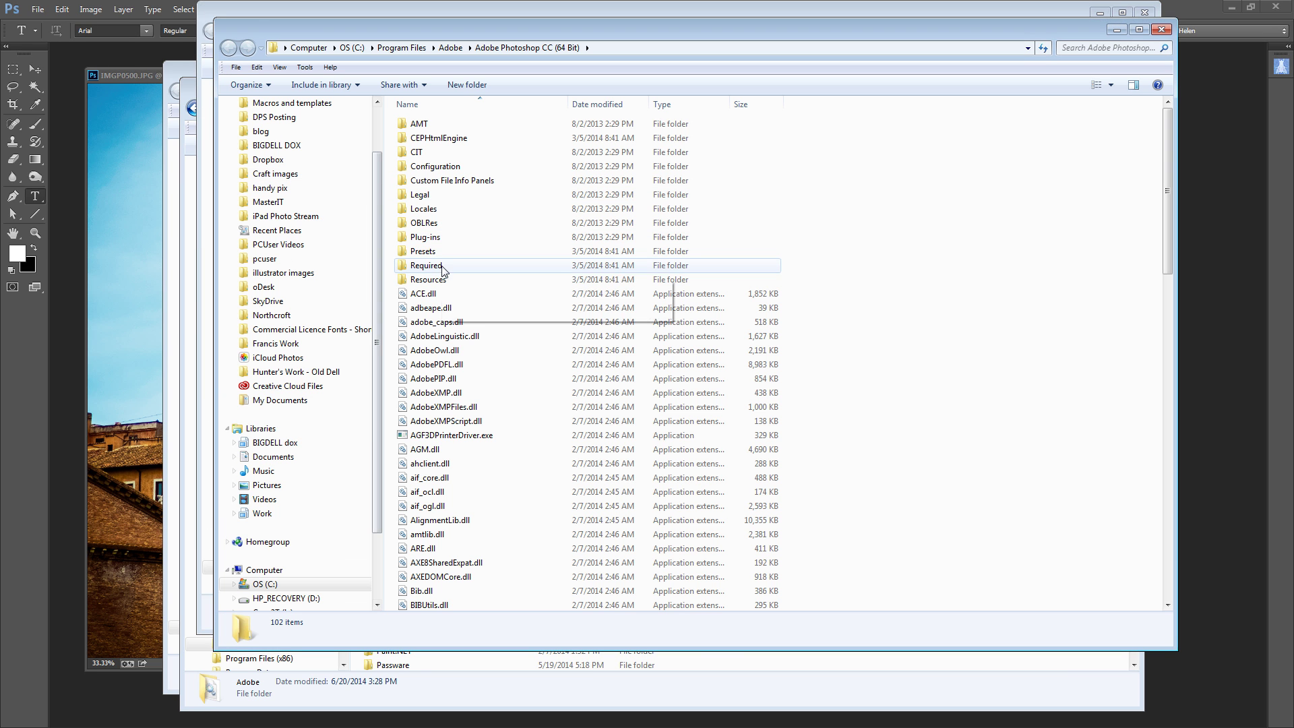
pyautogui.doubleClick(426, 252)
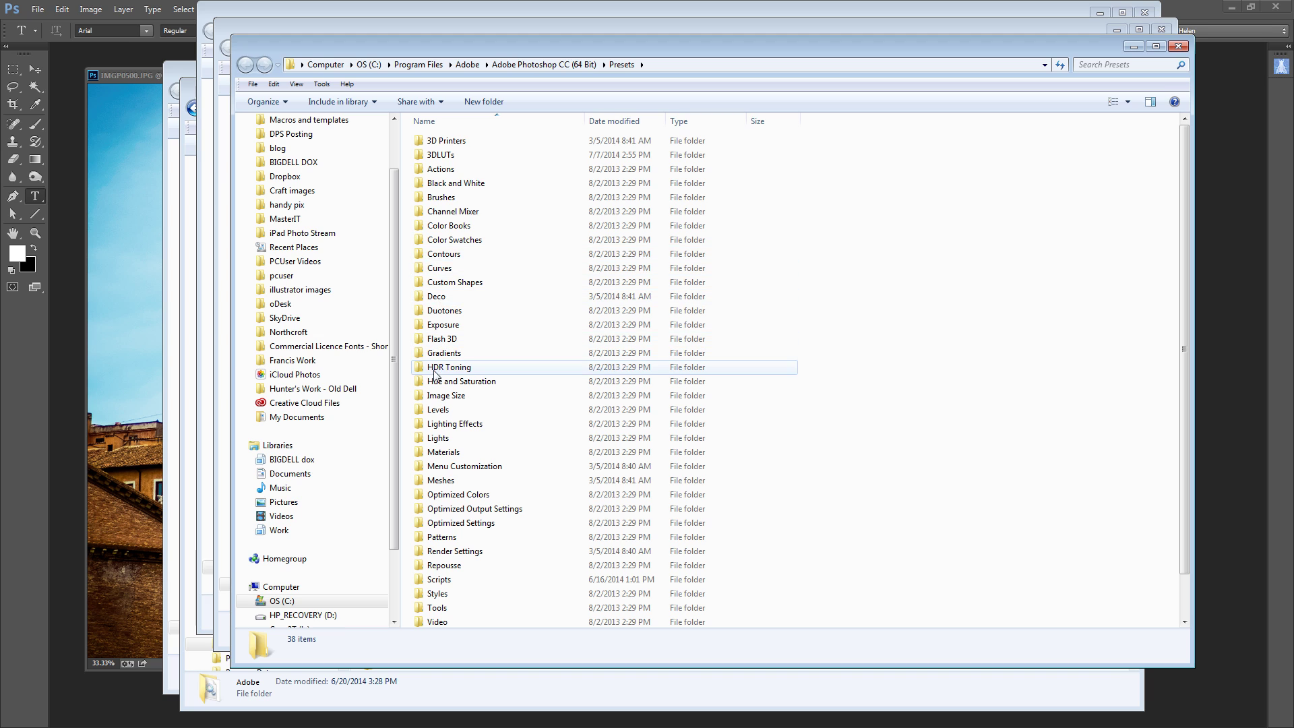
pyautogui.click(445, 159)
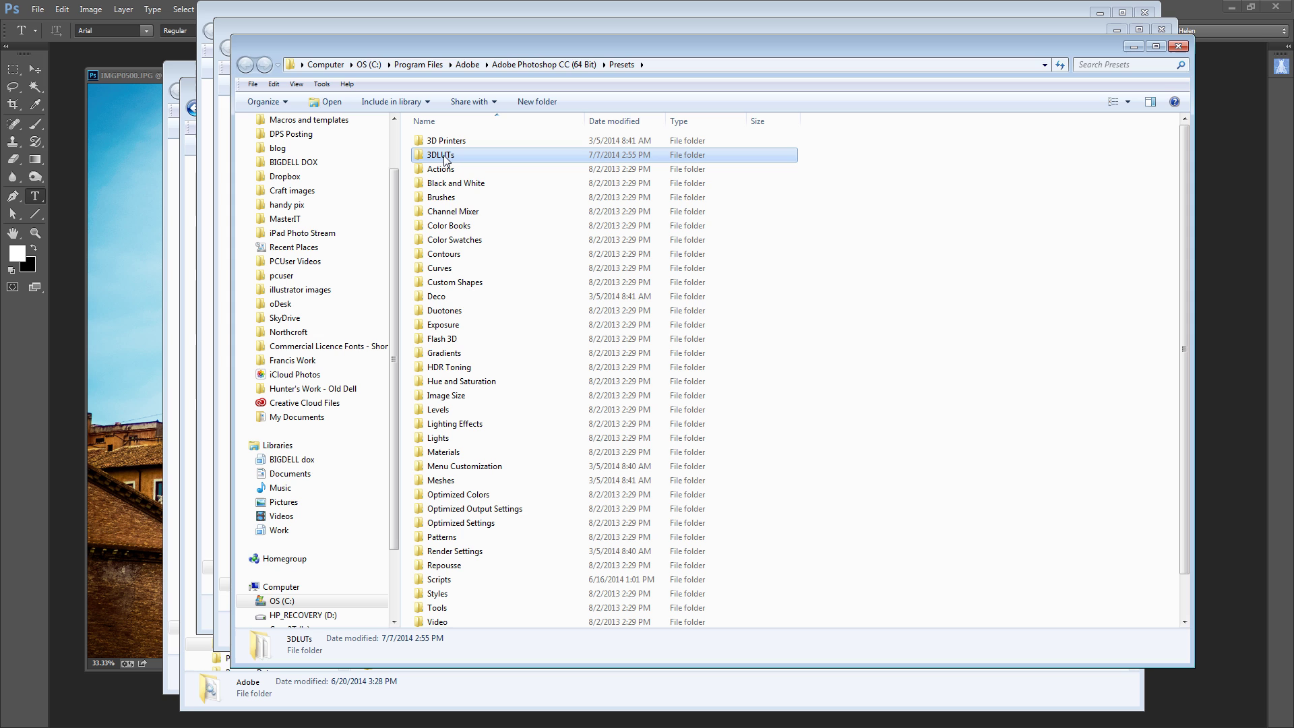
# Open 3DLUTs to confirm the SG .look files, then close the nested folder windows back to Program Files.
pyautogui.doubleClick(445, 159)
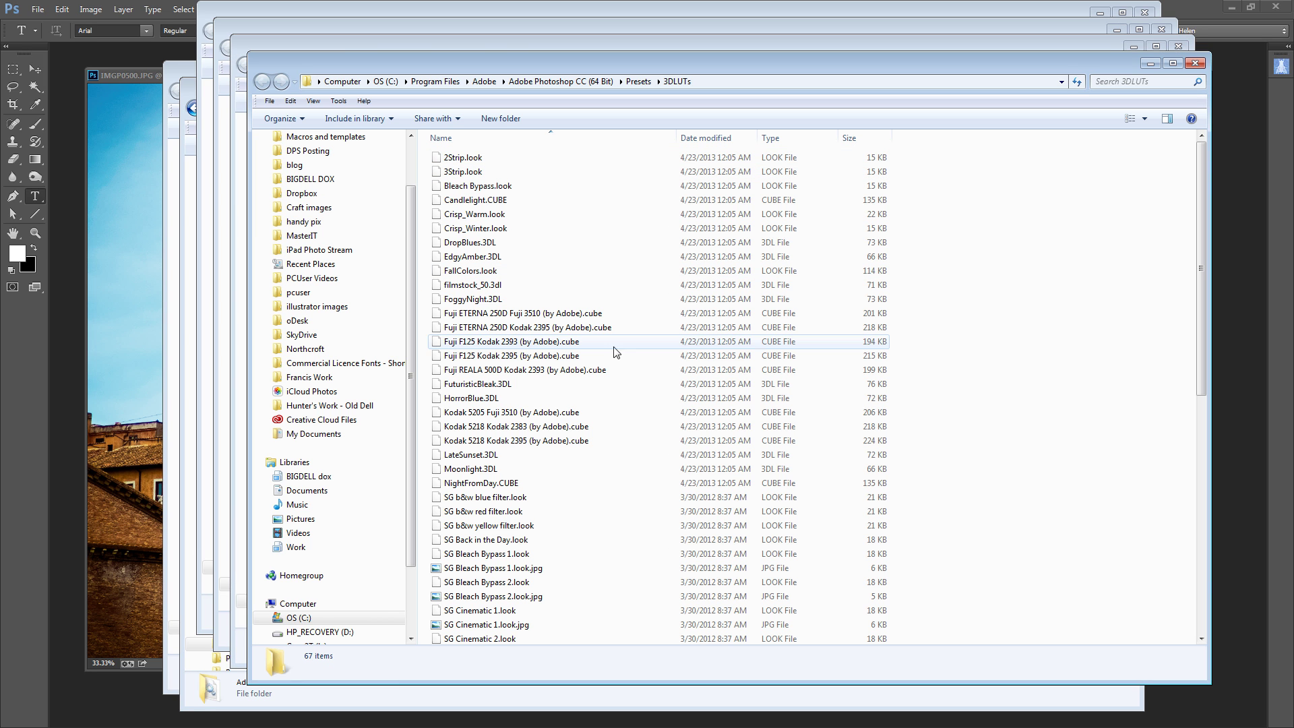
pyautogui.scroll(-8, 943, 431)
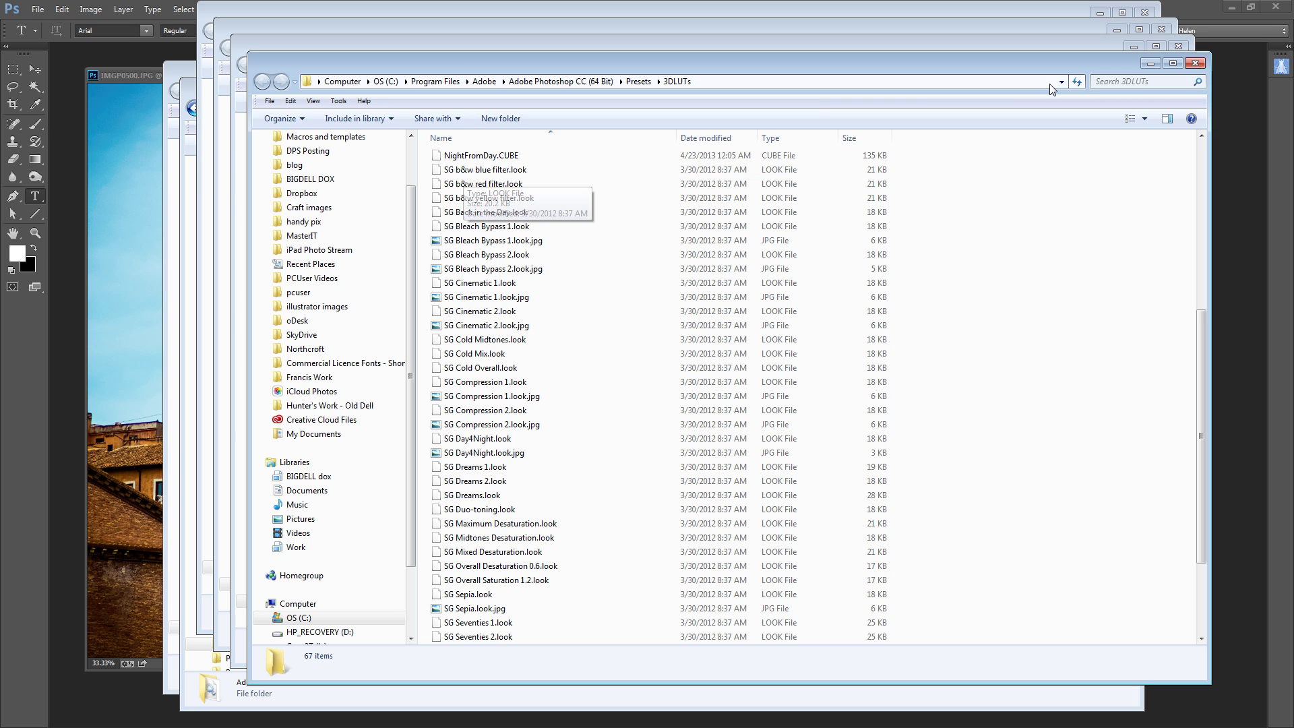
pyautogui.click(1195, 63)
pyautogui.click(1180, 47)
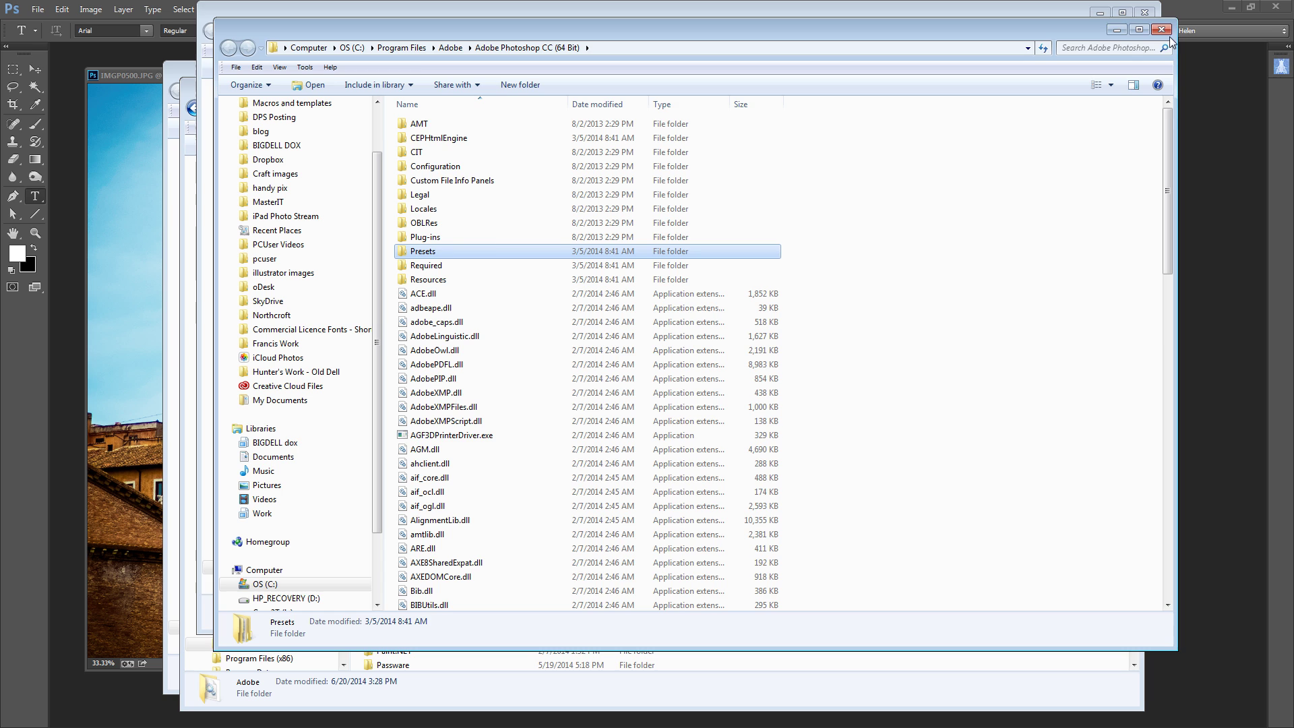
pyautogui.click(1161, 30)
pyautogui.click(1144, 12)
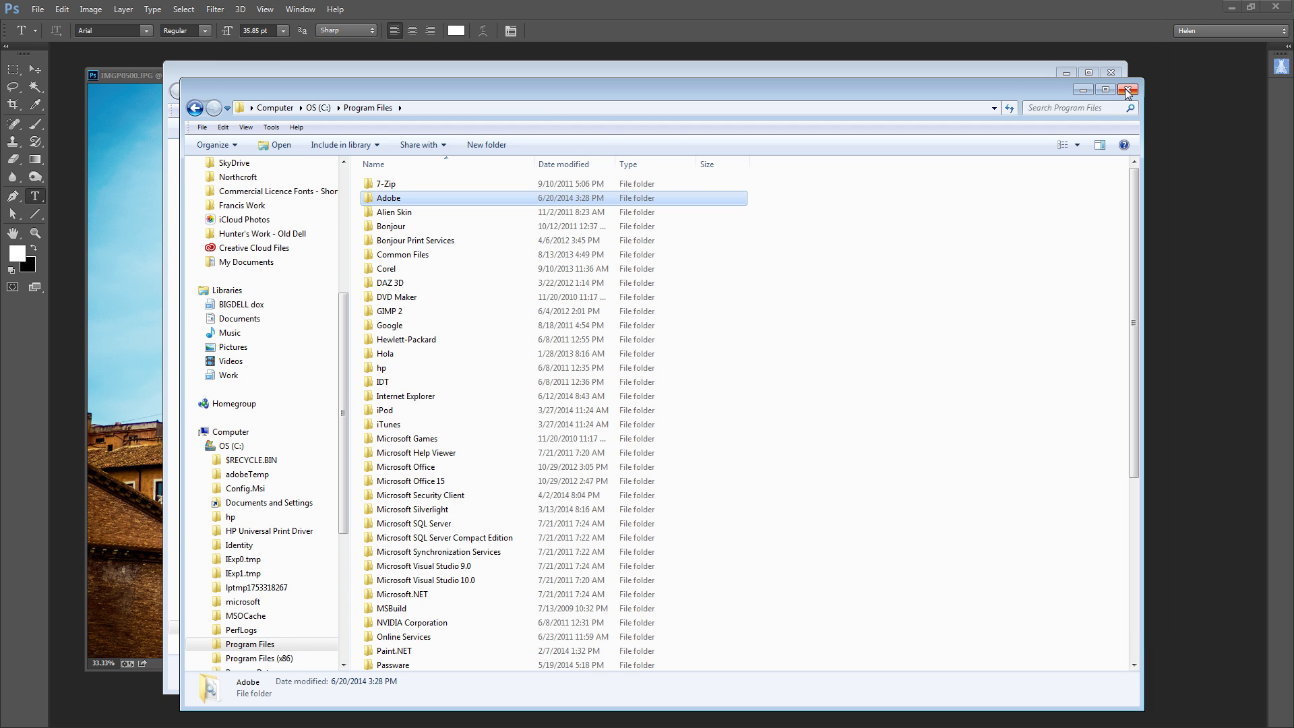
# Close both Explorer windows and show the Color Lookup 3DLUT File list with SG looks.
pyautogui.click(1127, 89)
pyautogui.click(1111, 73)
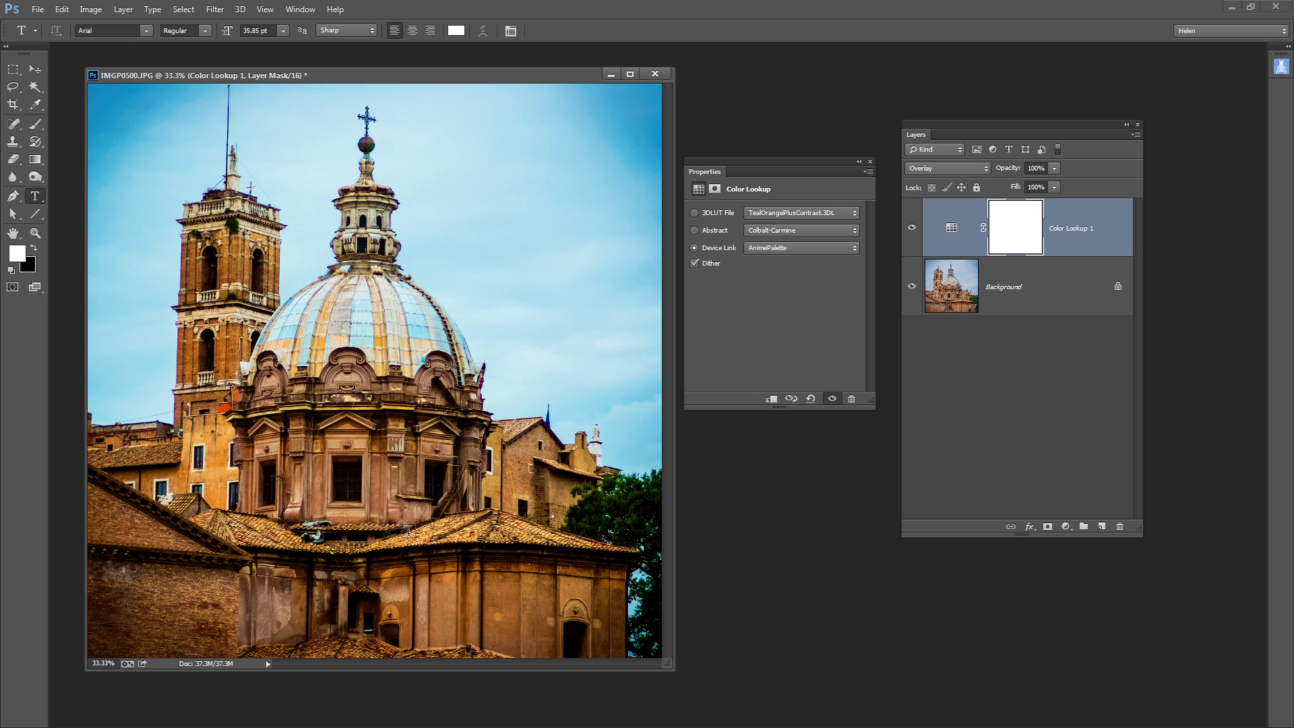
pyautogui.hotkey('ctrl', '2')
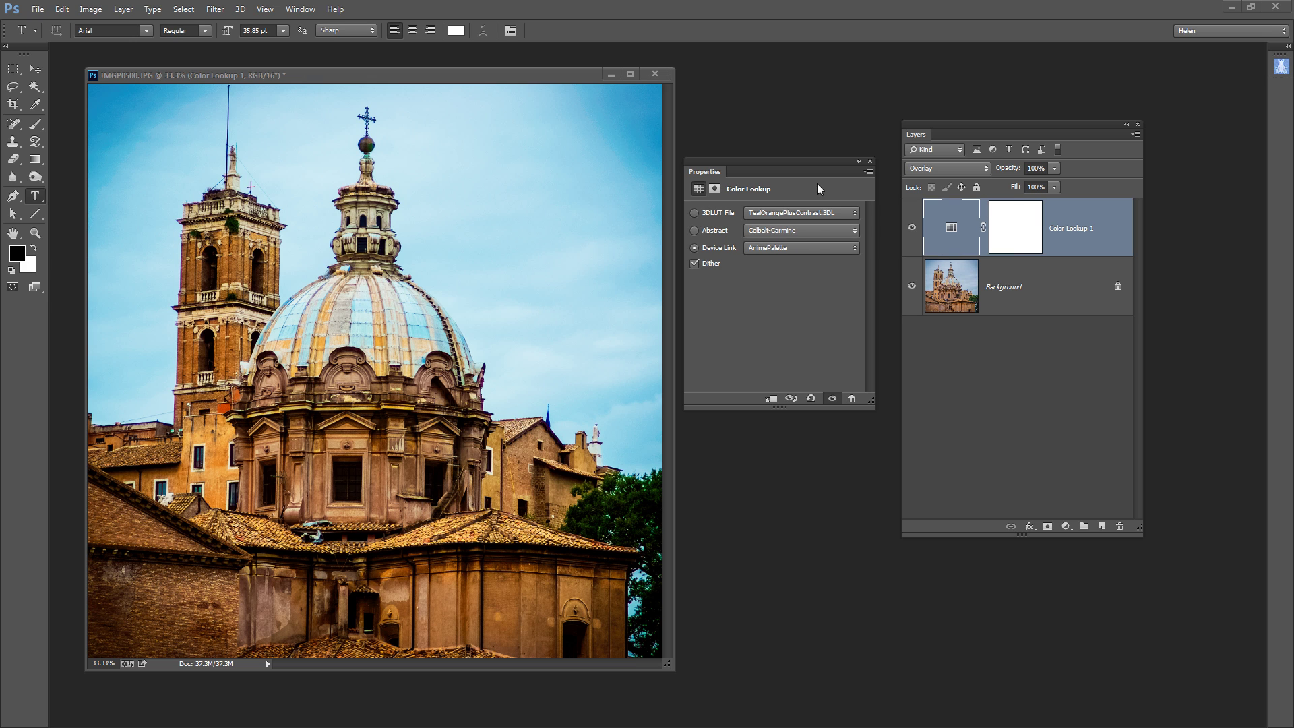
pyautogui.click(835, 213)
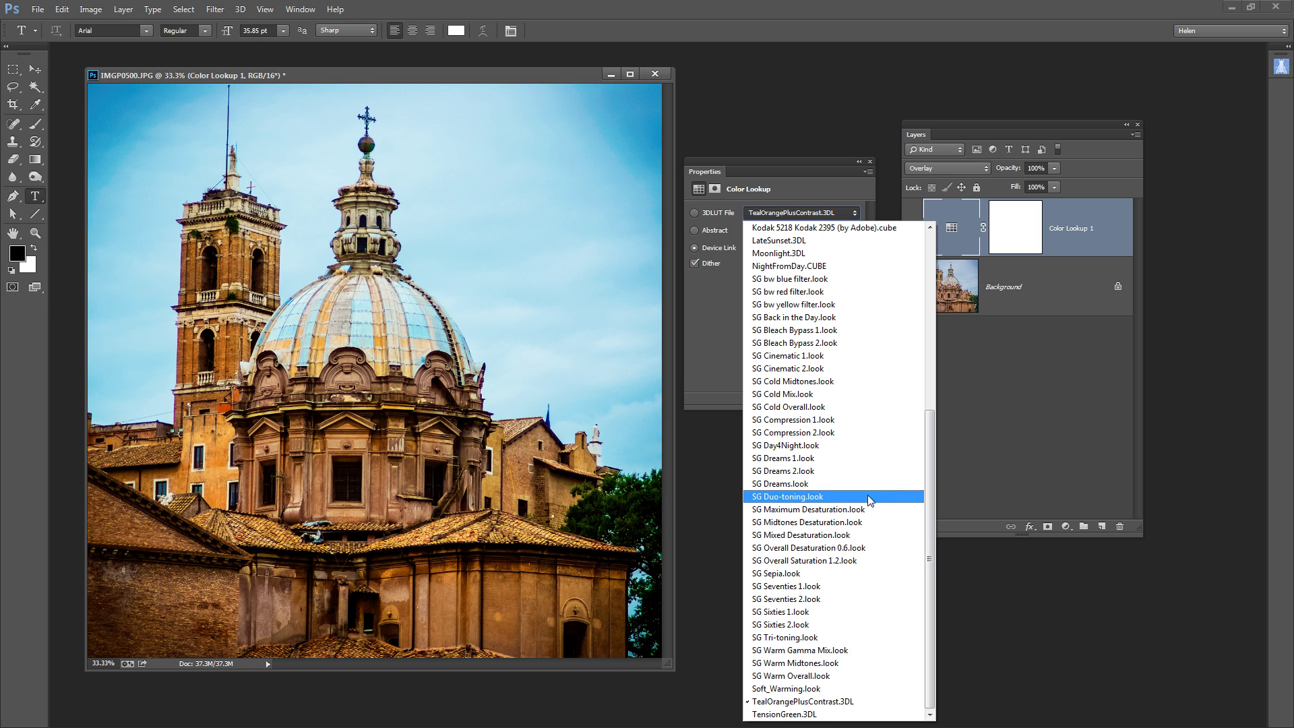
# Preview SG looks from Duo-toning through Sepia and Seventies 1, ending on SG Tri-toning.look.
pyautogui.click(773, 499)
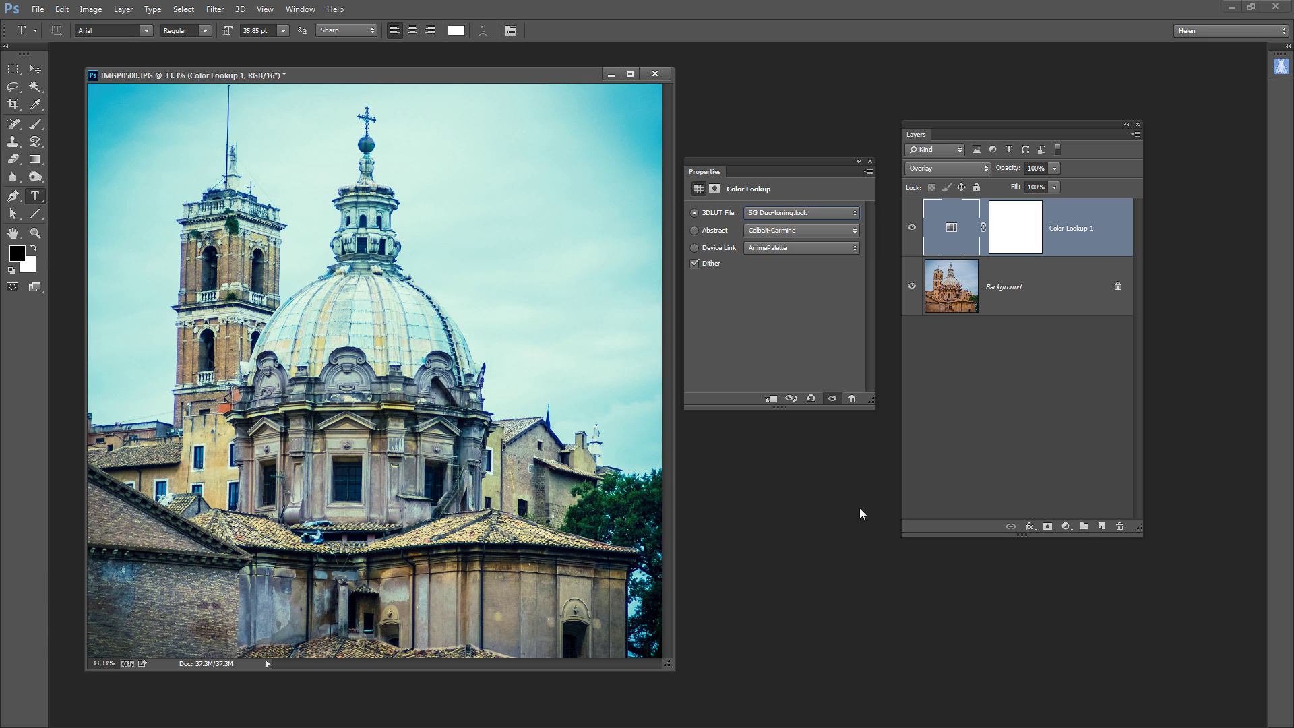
pyautogui.press('Down')
pyautogui.press('Down')
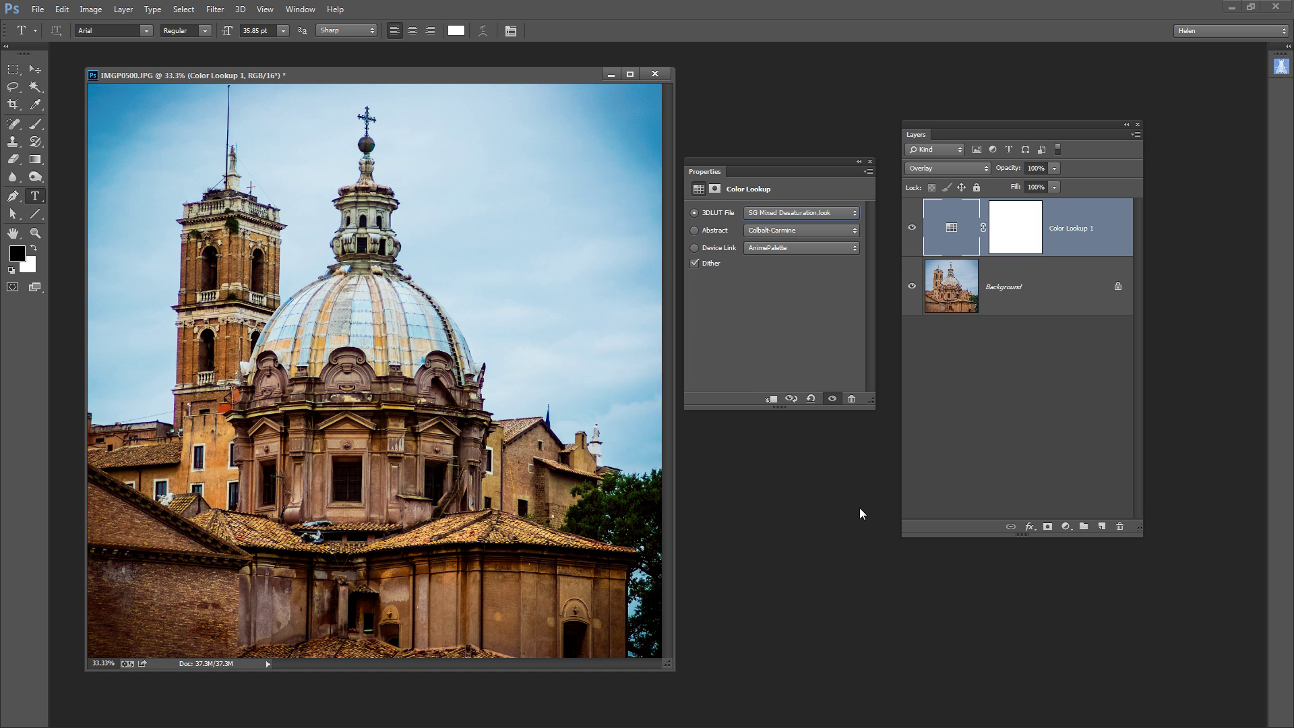
pyautogui.press('Down')
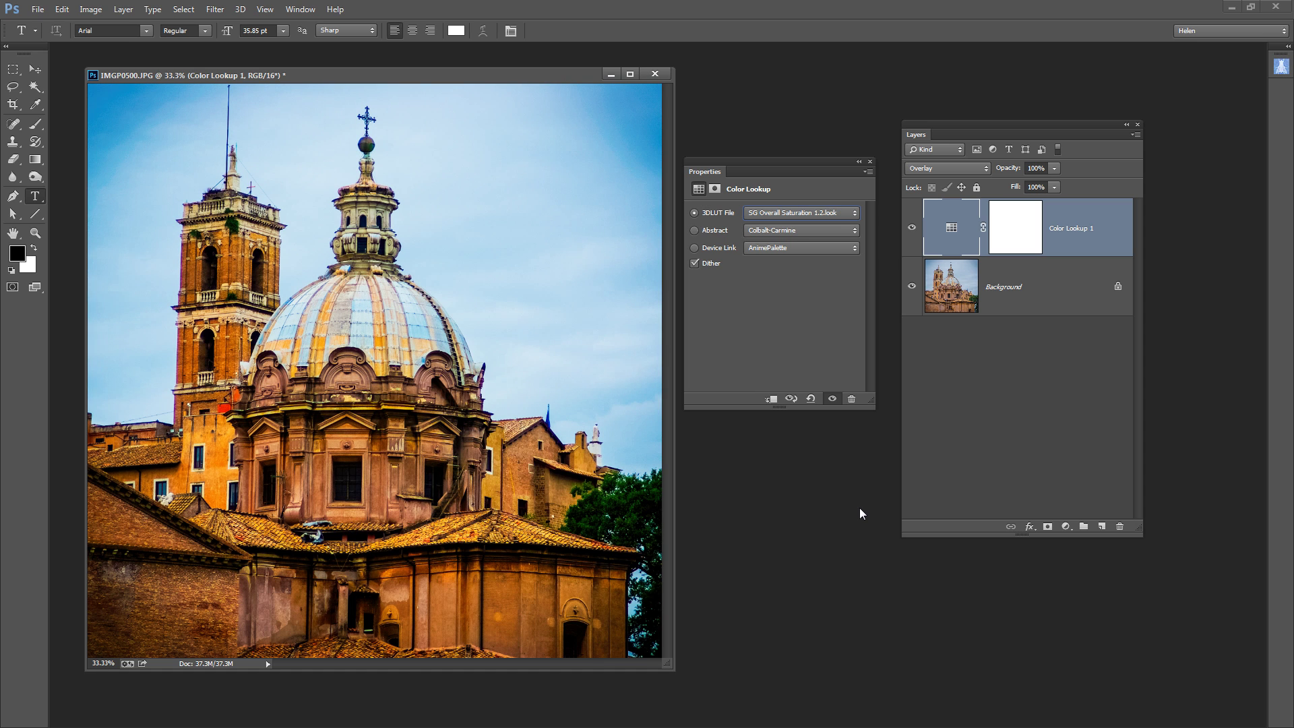
pyautogui.press('Down')
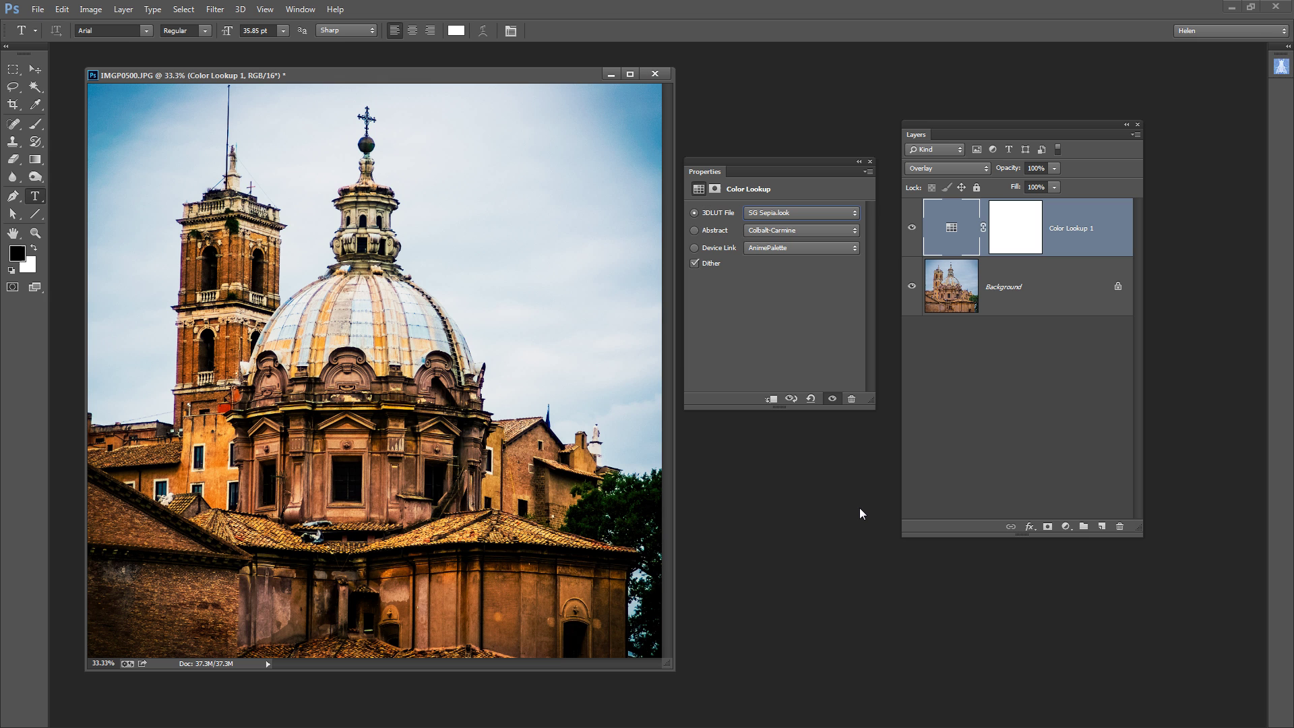
pyautogui.press('Down')
pyautogui.press('Down')
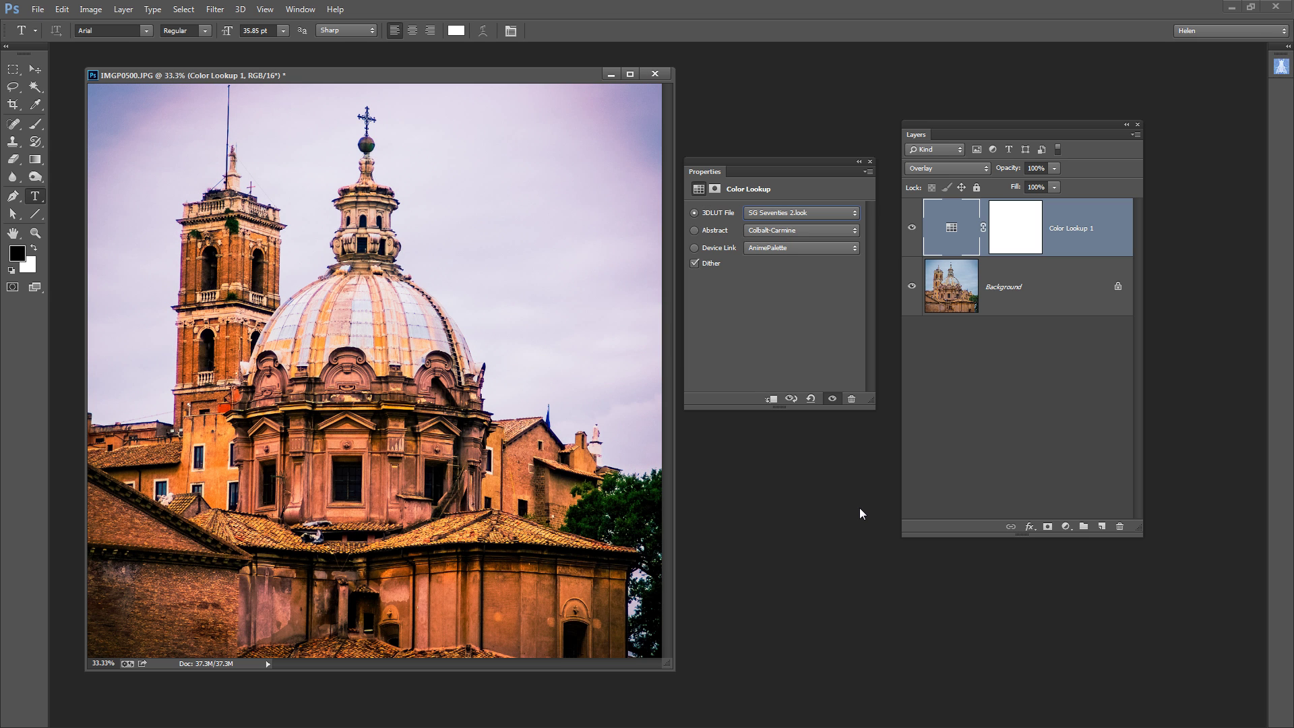
pyautogui.press('Down')
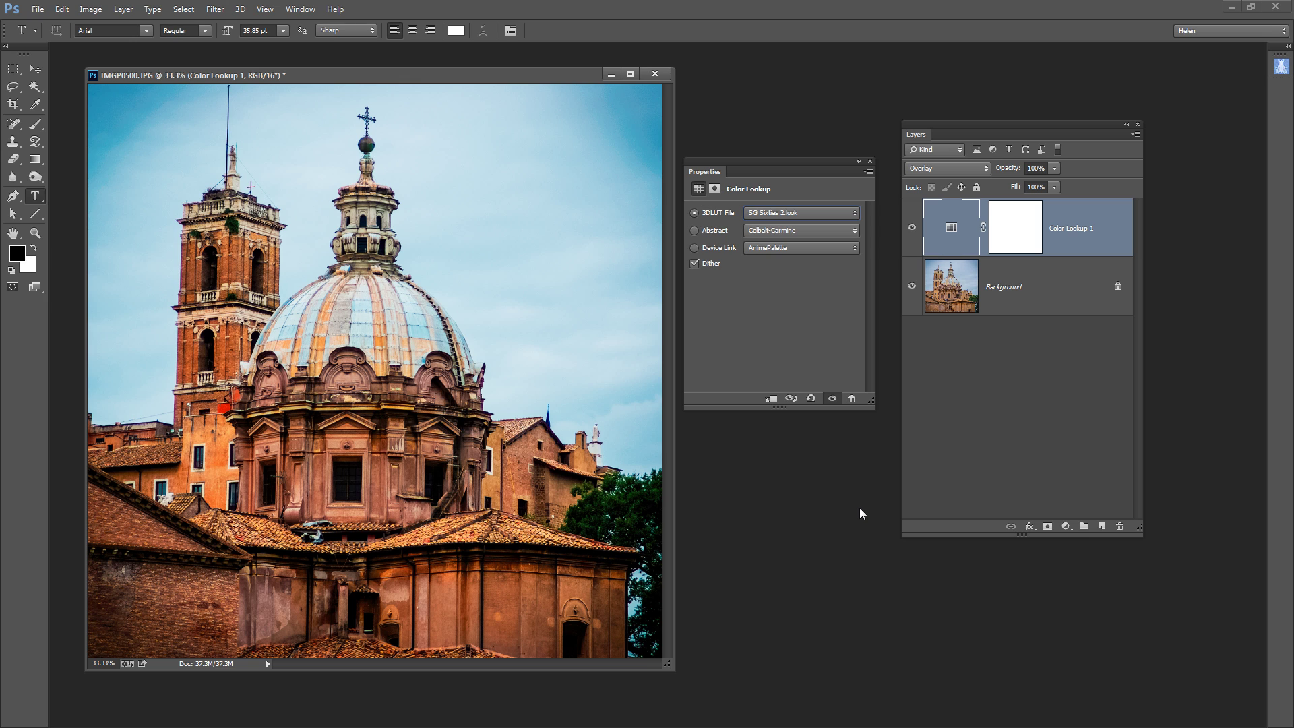
pyautogui.press('Down')
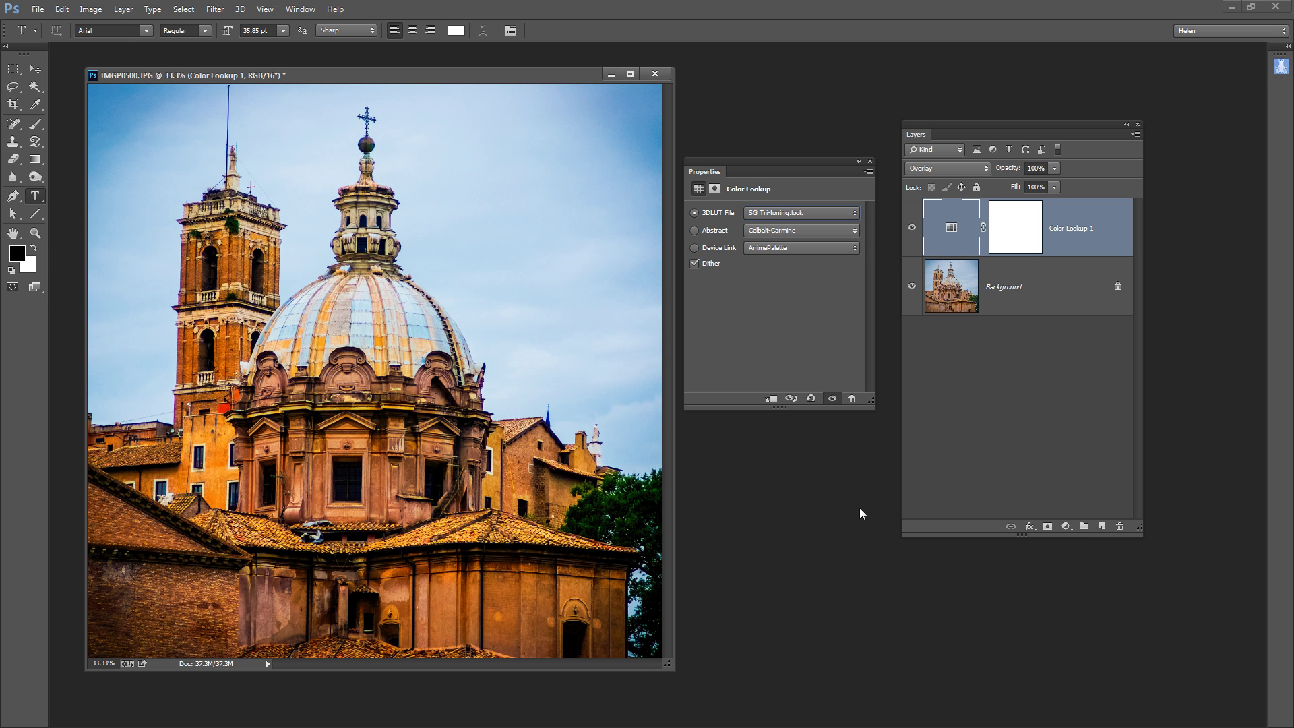